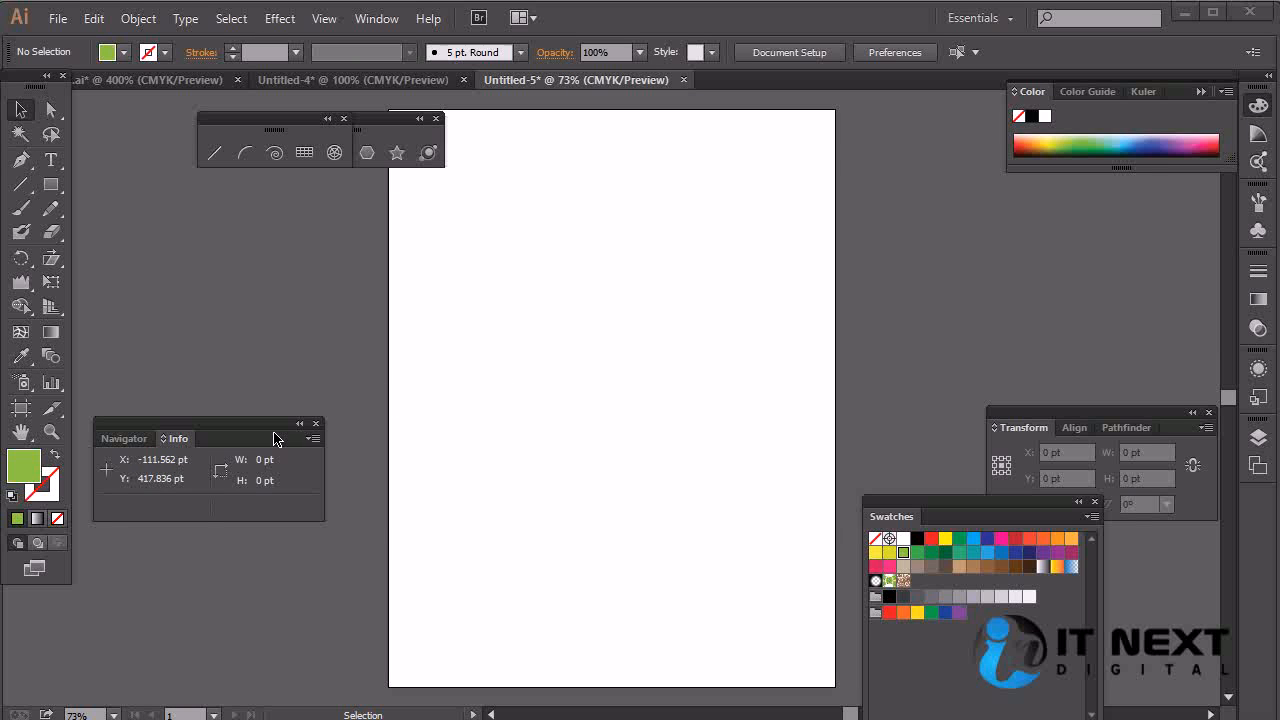
Step: Draw a green rectangle about 378 by 304 pt on the artboard and measure its upper edge with the Measure tool
{"action": "left_click", "coordinate": [50, 184]}
{"action": "left_click_drag", "start_coordinate": [474, 282], "coordinate": [752, 506]}
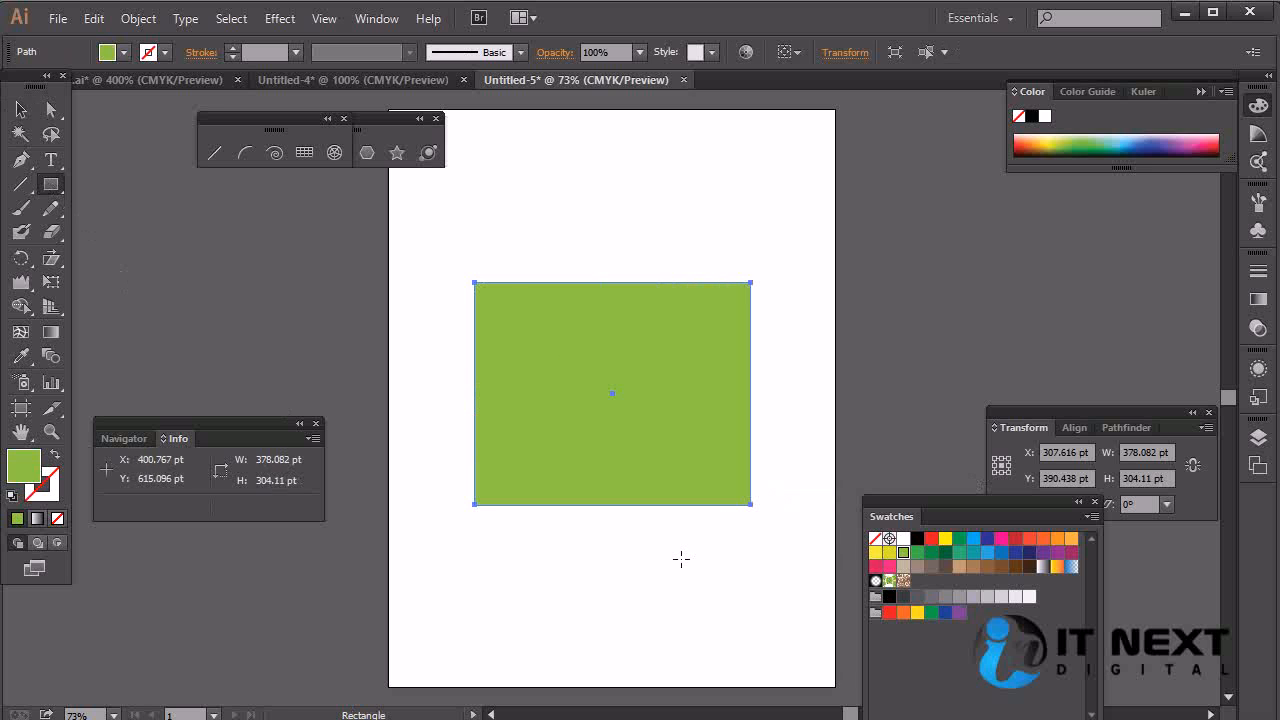
{"action": "left_click", "coordinate": [30, 359]}
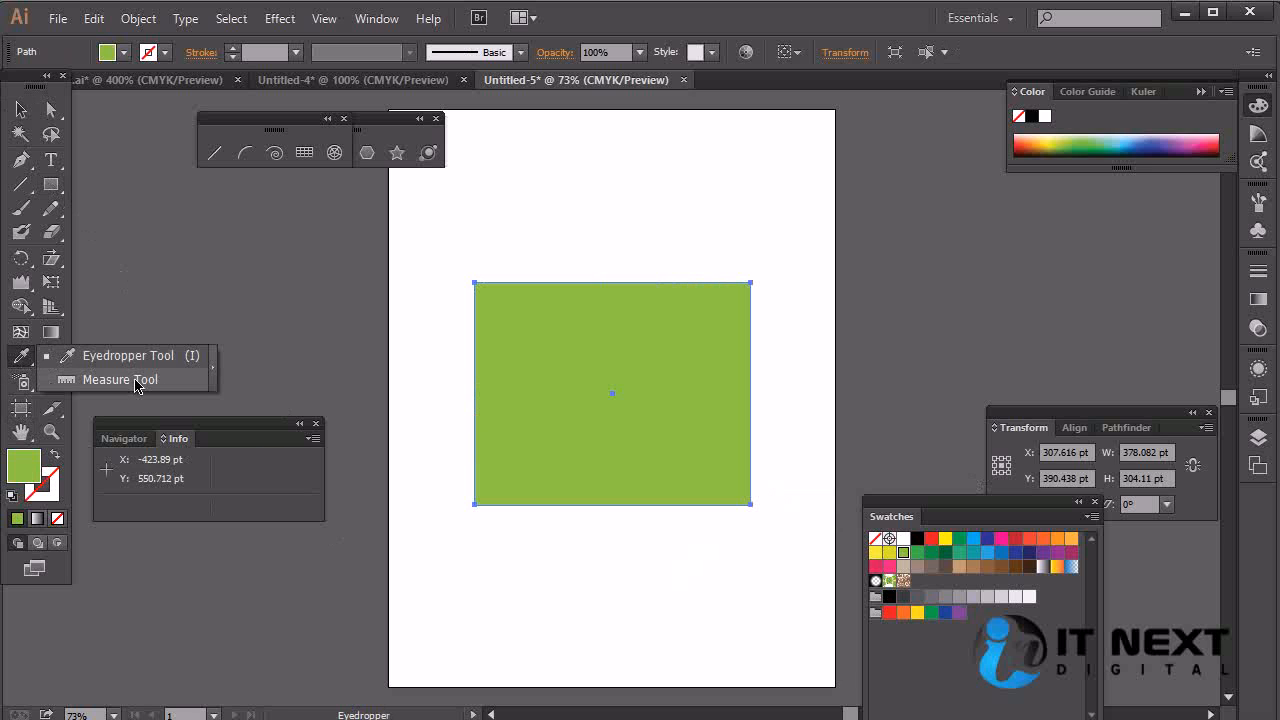
{"action": "left_click", "coordinate": [168, 380]}
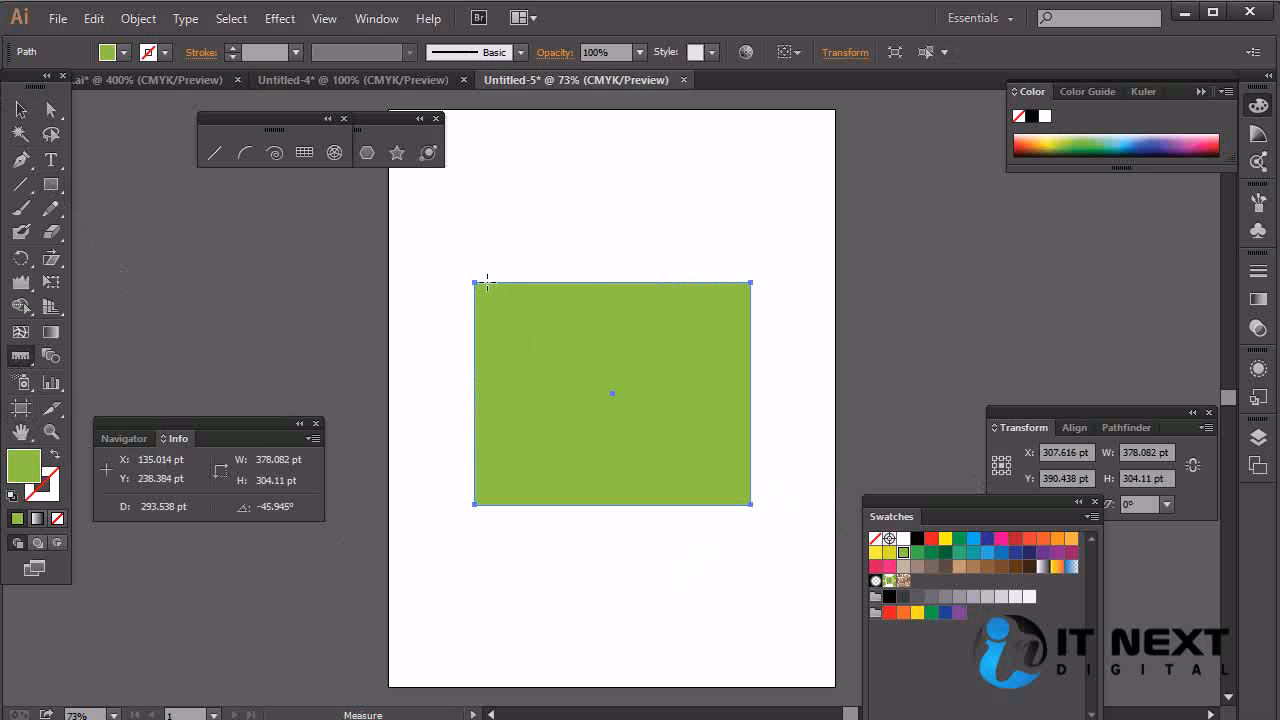
{"action": "left_click_drag", "start_coordinate": [474, 282], "coordinate": [753, 281]}
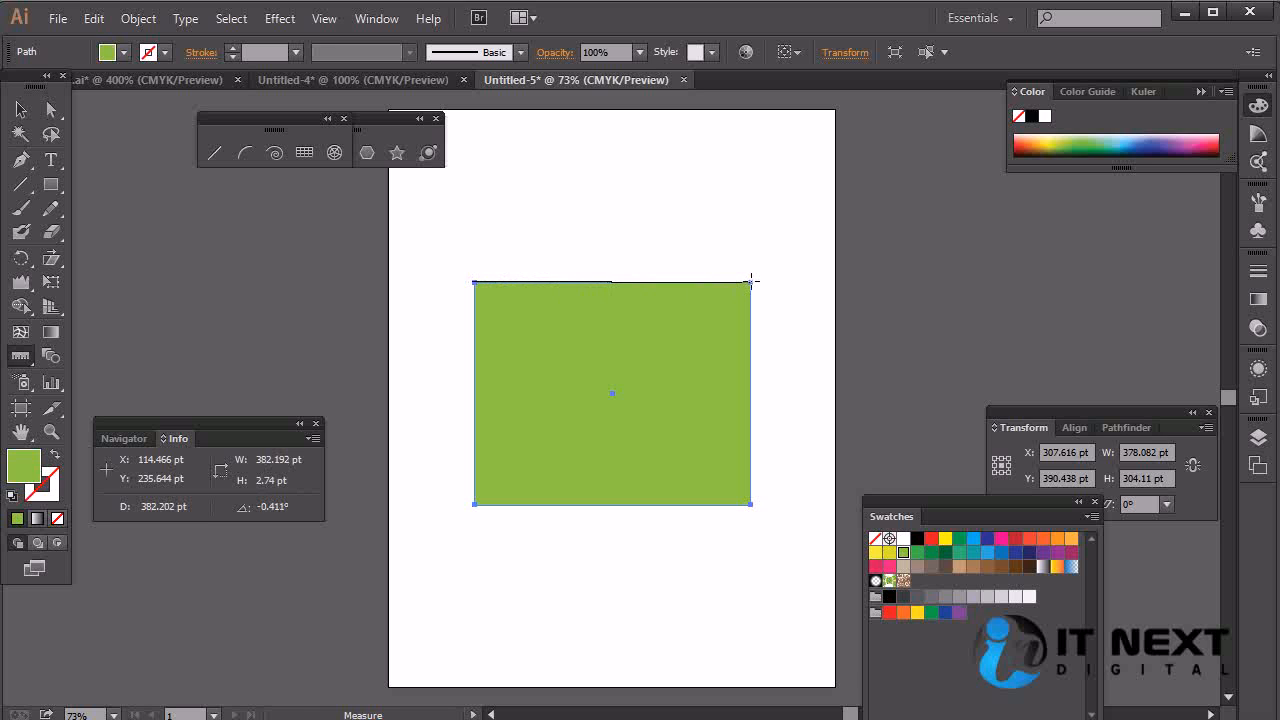
{"action": "mouse_move", "coordinate": [753, 281]}
{"action": "left_mouse_down"}
{"action": "mouse_move", "coordinate": [626, 280]}
{"action": "mouse_move", "coordinate": [753, 279]}
{"action": "left_mouse_up"}
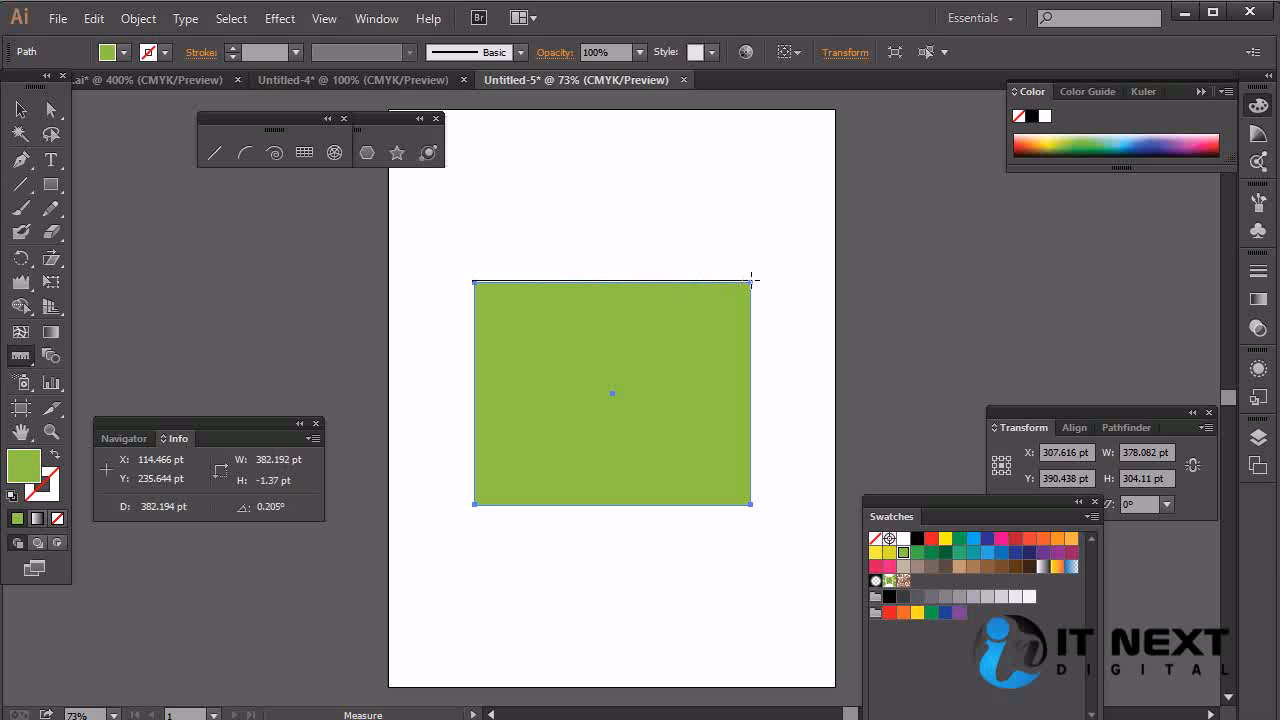
{"action": "left_click_drag", "start_coordinate": [753, 279], "coordinate": [753, 280]}
{"action": "key", "text": "Delete"}
{"action": "key", "text": "ctrl+z"}
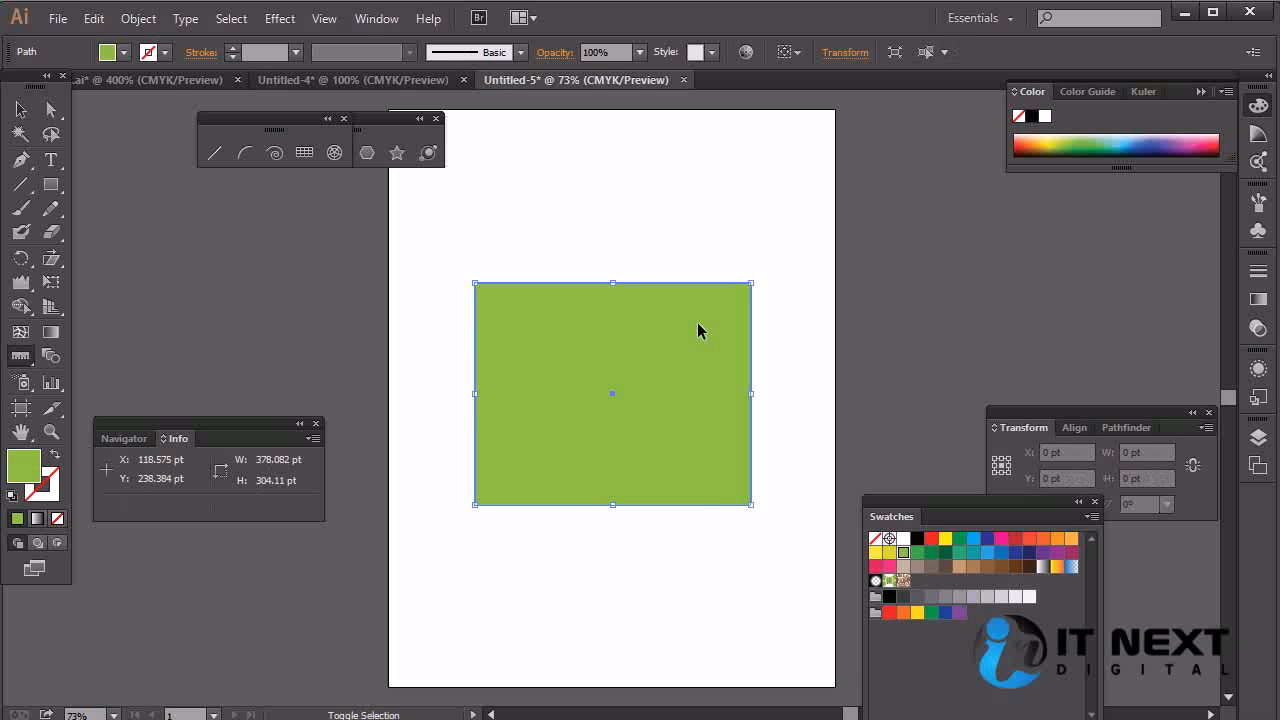
Step: Set the general measurement units to inches in the preferences
{"action": "key", "text": "ctrl+k"}
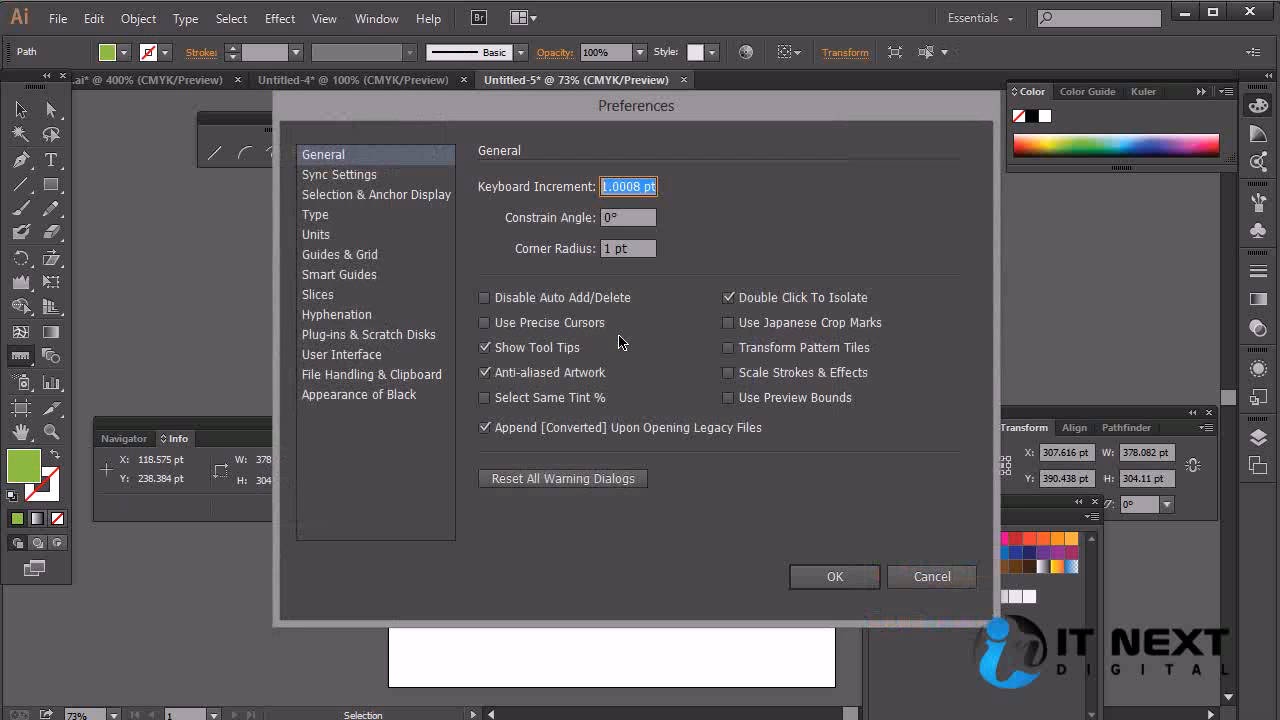
{"action": "left_click", "coordinate": [340, 236]}
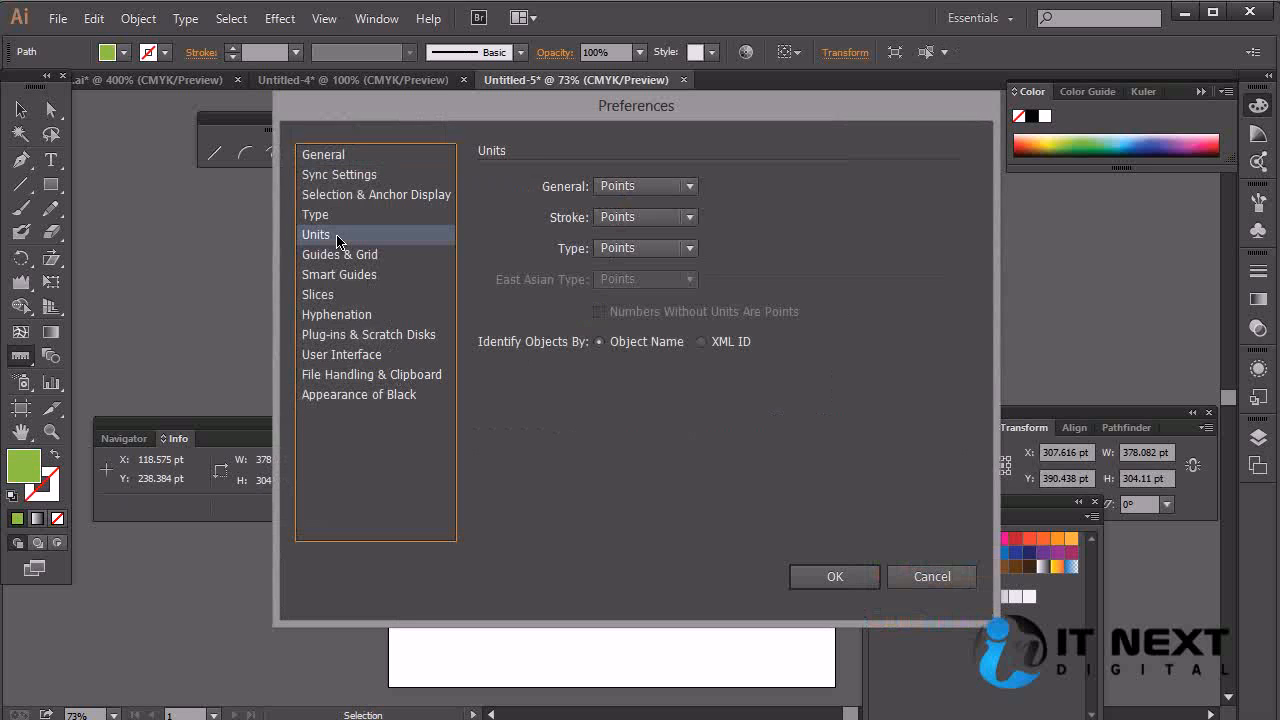
{"action": "left_click", "coordinate": [684, 192]}
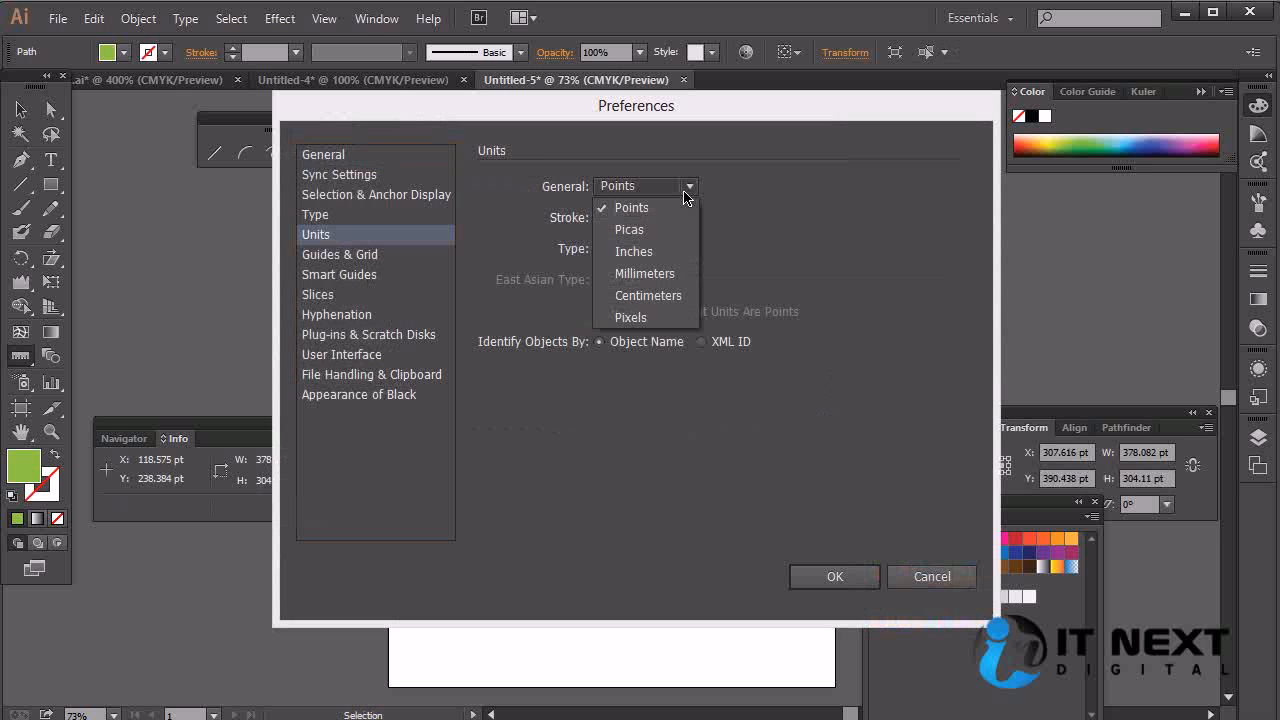
{"action": "left_click", "coordinate": [690, 252]}
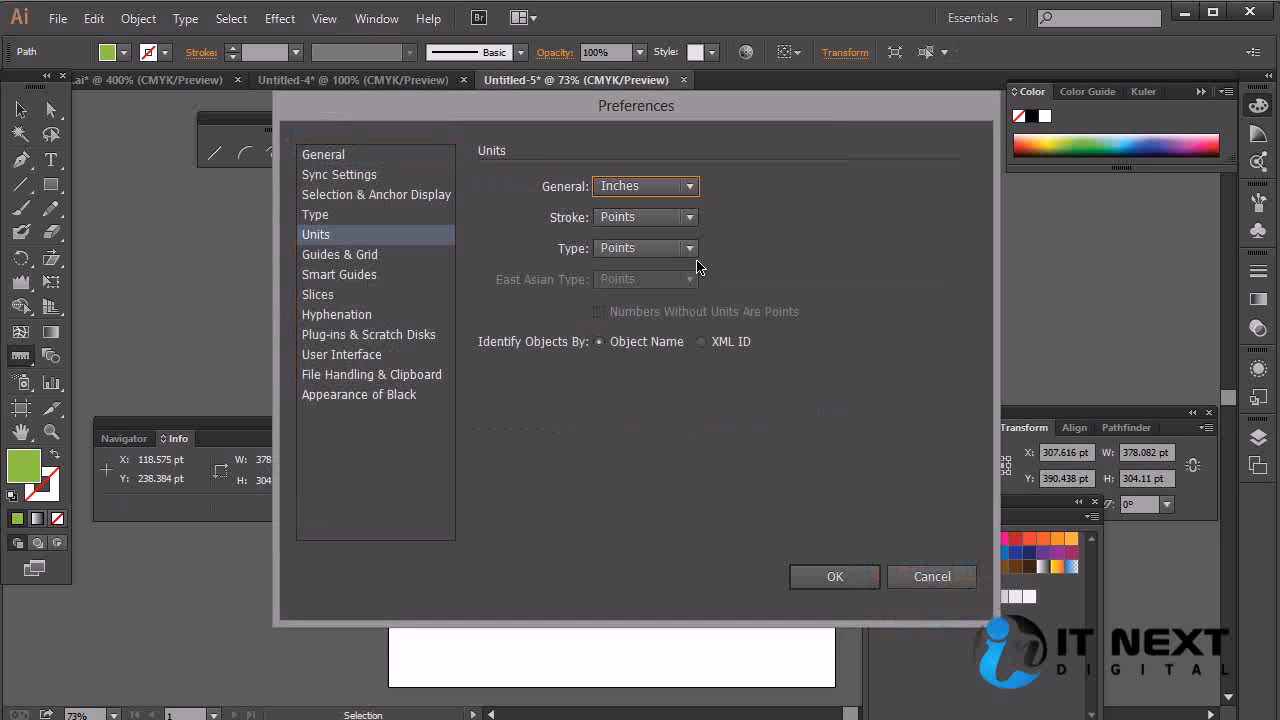
{"action": "left_click", "coordinate": [834, 576]}
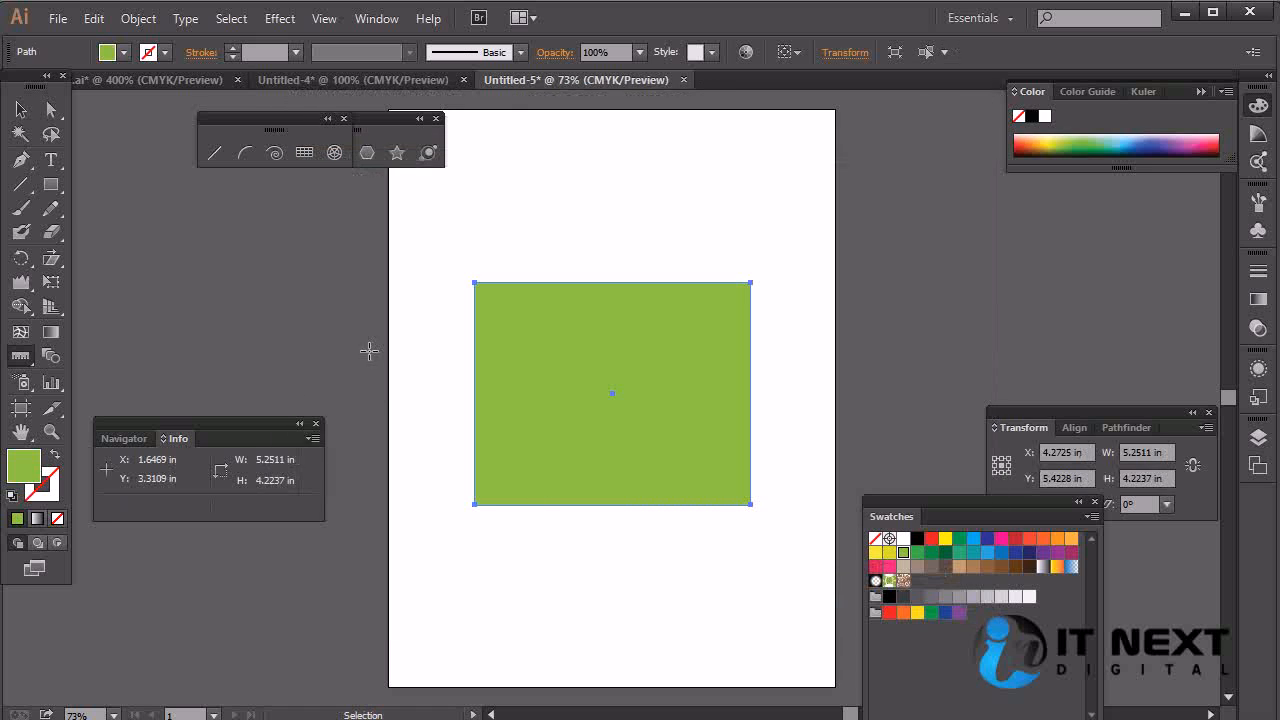
Step: Measure the rectangle's upper edge and its right edge in inches with the Measure tool
{"action": "left_click_drag", "start_coordinate": [476, 282], "coordinate": [755, 283]}
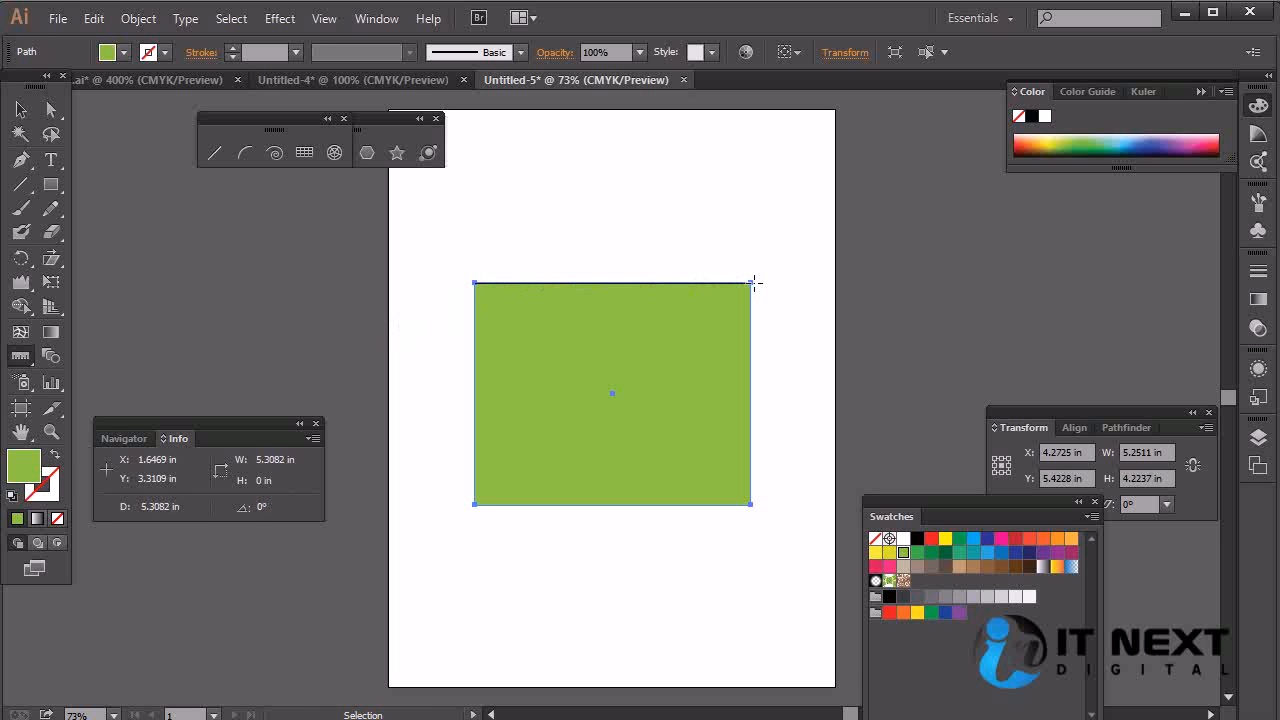
{"action": "left_click_drag", "start_coordinate": [755, 283], "coordinate": [749, 508]}
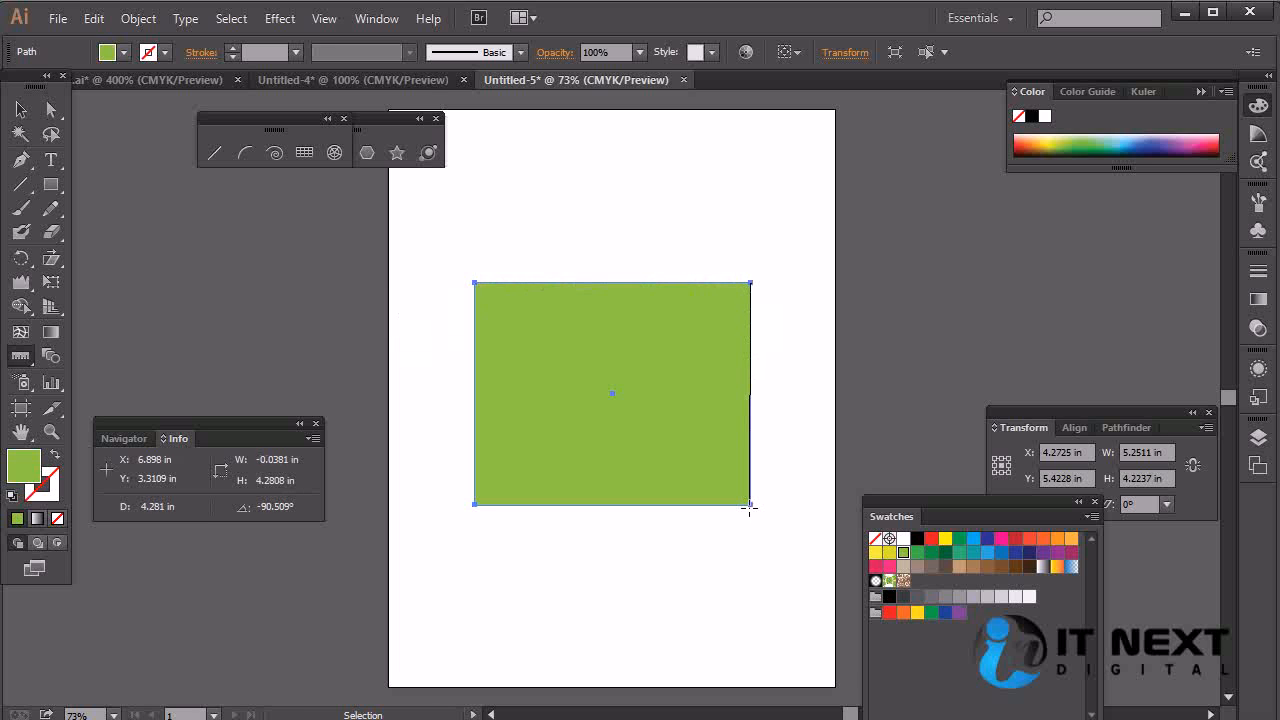
{"action": "mouse_move", "coordinate": [749, 508]}
{"action": "left_mouse_down"}
{"action": "mouse_move", "coordinate": [757, 400]}
{"action": "mouse_move", "coordinate": [753, 509]}
{"action": "left_mouse_up"}
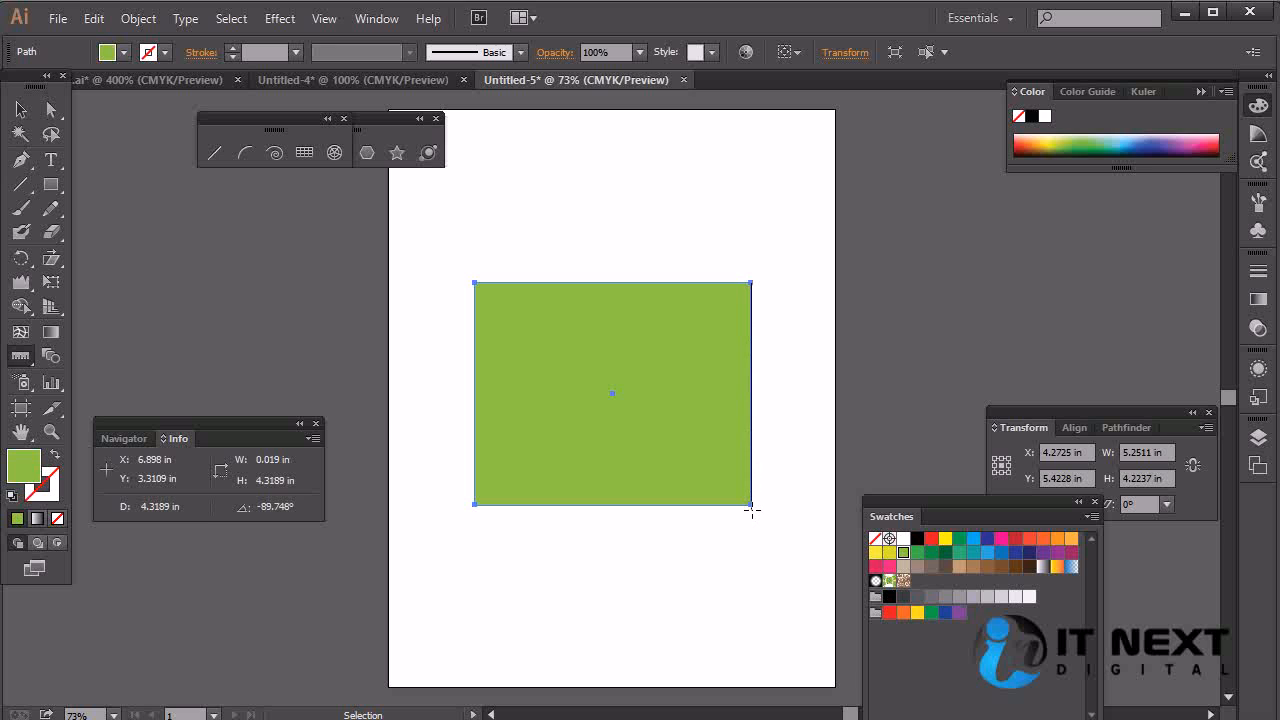
{"action": "left_click_drag", "start_coordinate": [752, 510], "coordinate": [752, 510]}
{"action": "left_click_drag", "start_coordinate": [474, 282], "coordinate": [750, 282]}
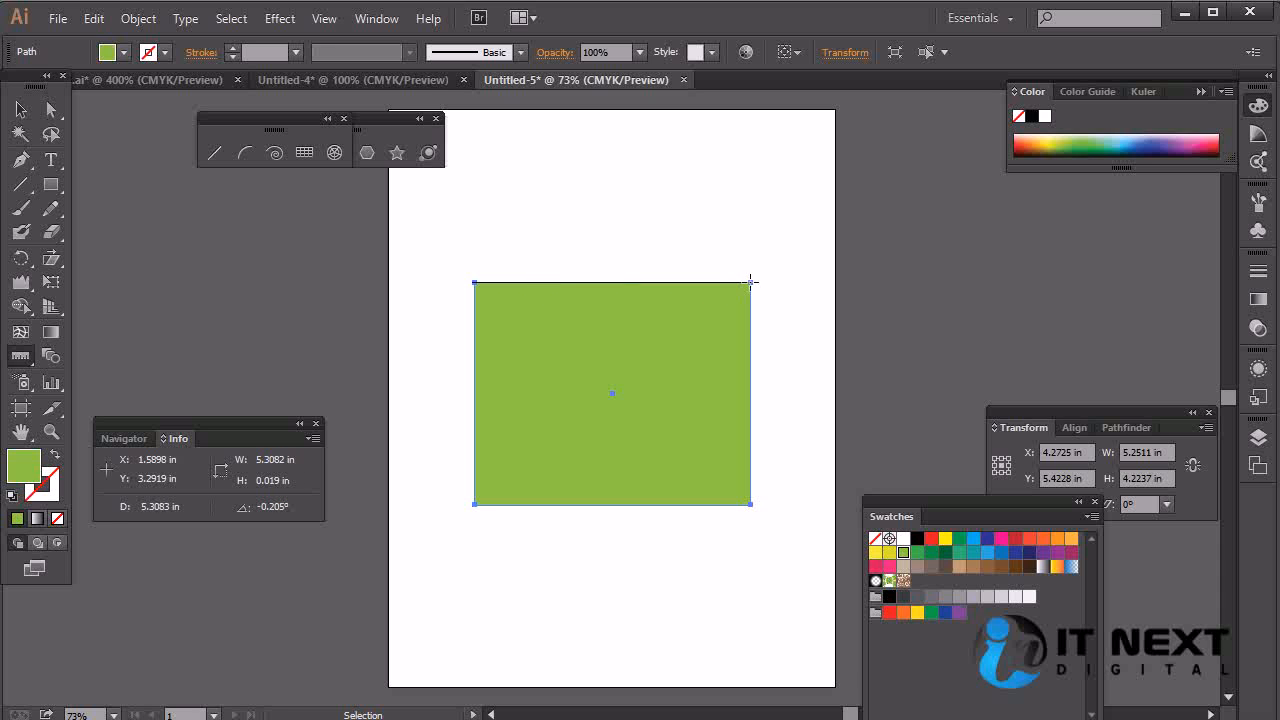
{"action": "left_click_drag", "start_coordinate": [750, 282], "coordinate": [751, 281]}
Step: Set the general measurement units back to points in the preferences
{"action": "key", "text": "ctrl+k"}
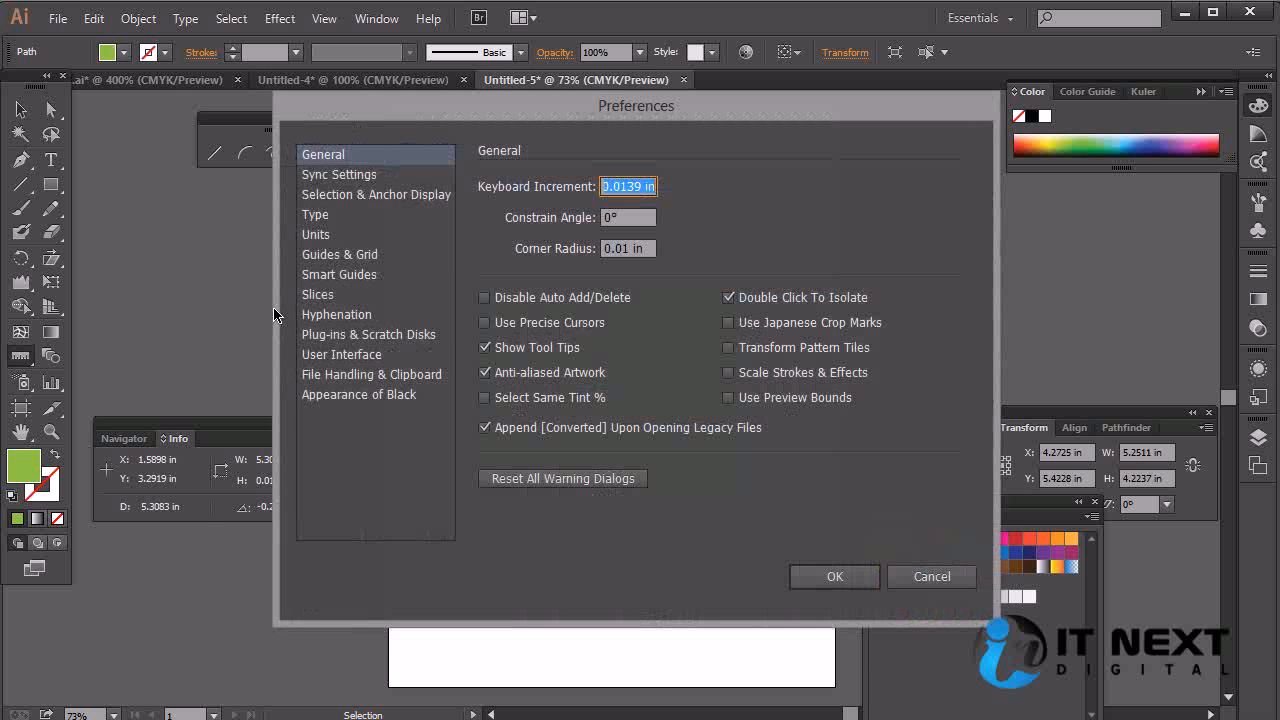
{"action": "left_click", "coordinate": [316, 234]}
{"action": "left_click", "coordinate": [640, 186]}
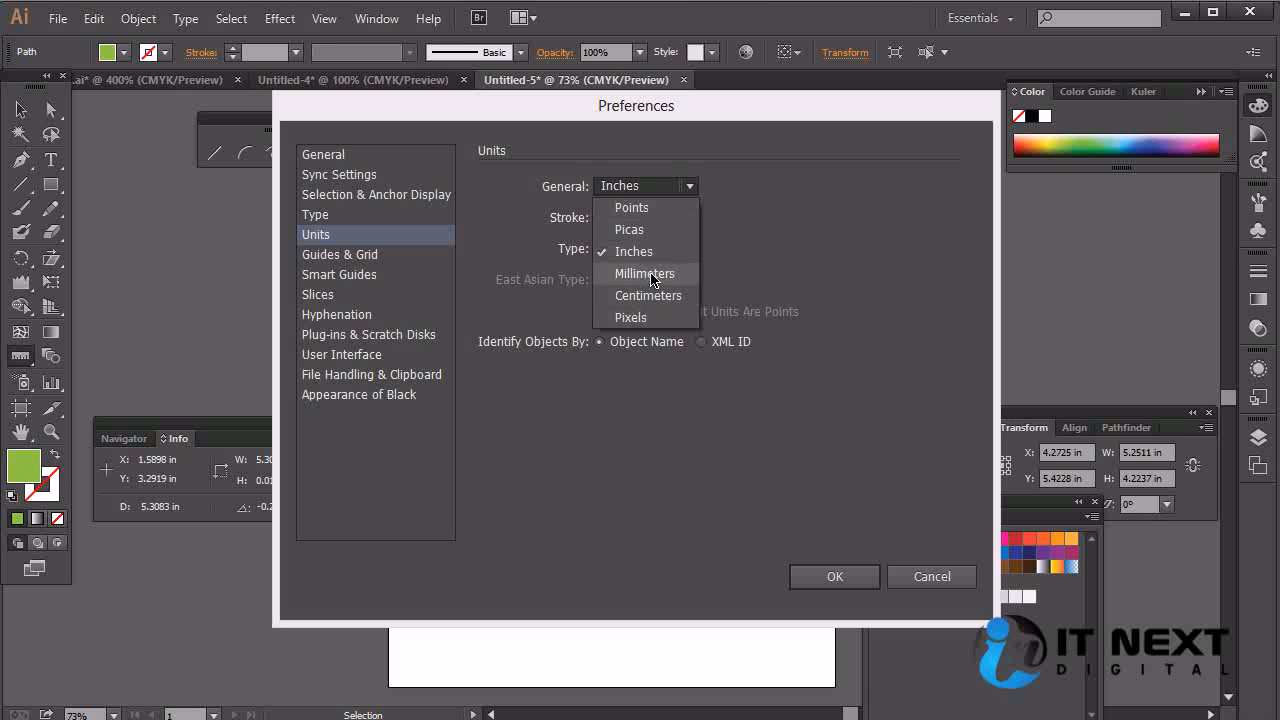
{"action": "left_click", "coordinate": [650, 213]}
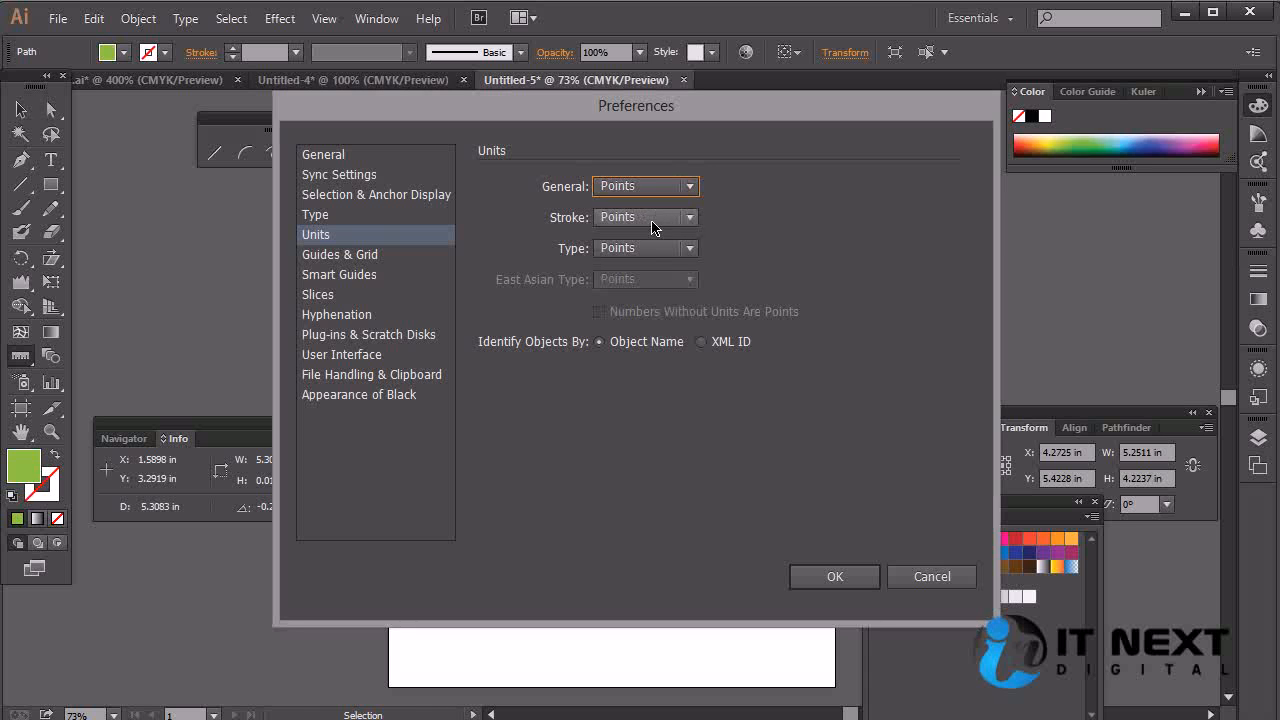
{"action": "left_click", "coordinate": [835, 577]}
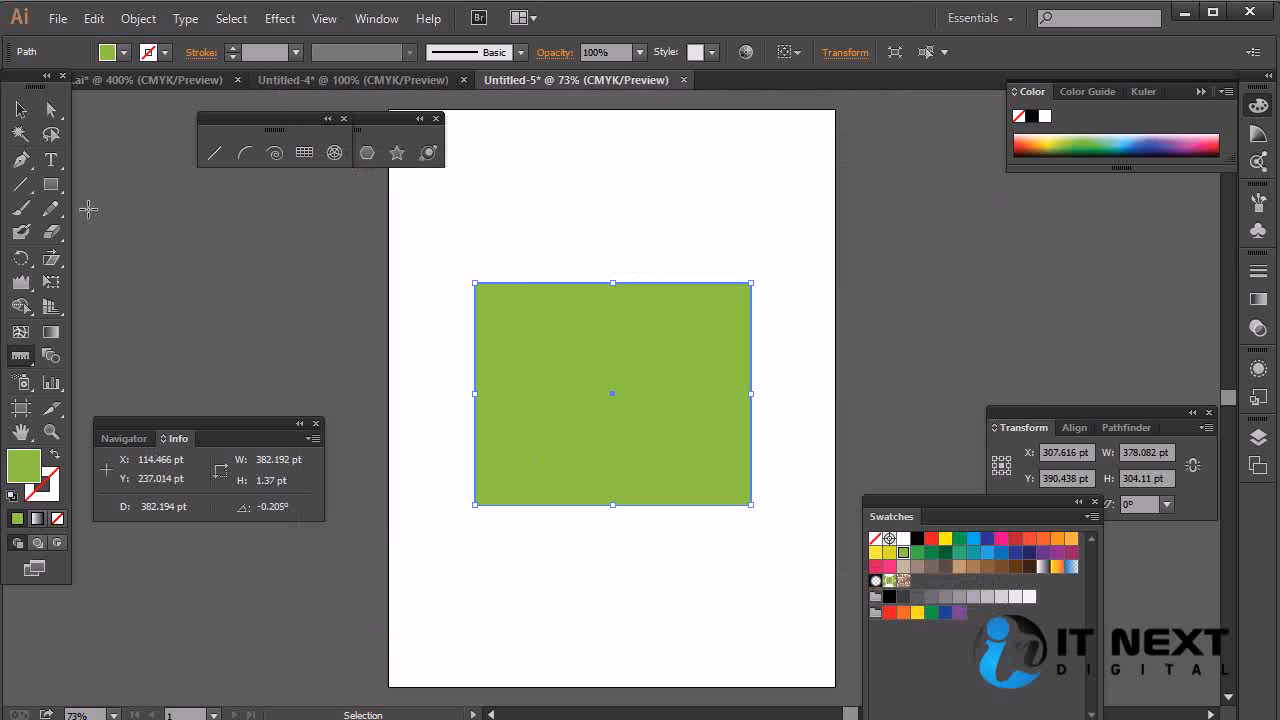
Step: Shrink the green rectangle to about 178 by 152 pt and place a copy of it below and to the right
{"action": "left_click", "coordinate": [21, 110]}
{"action": "left_click", "coordinate": [886, 350]}
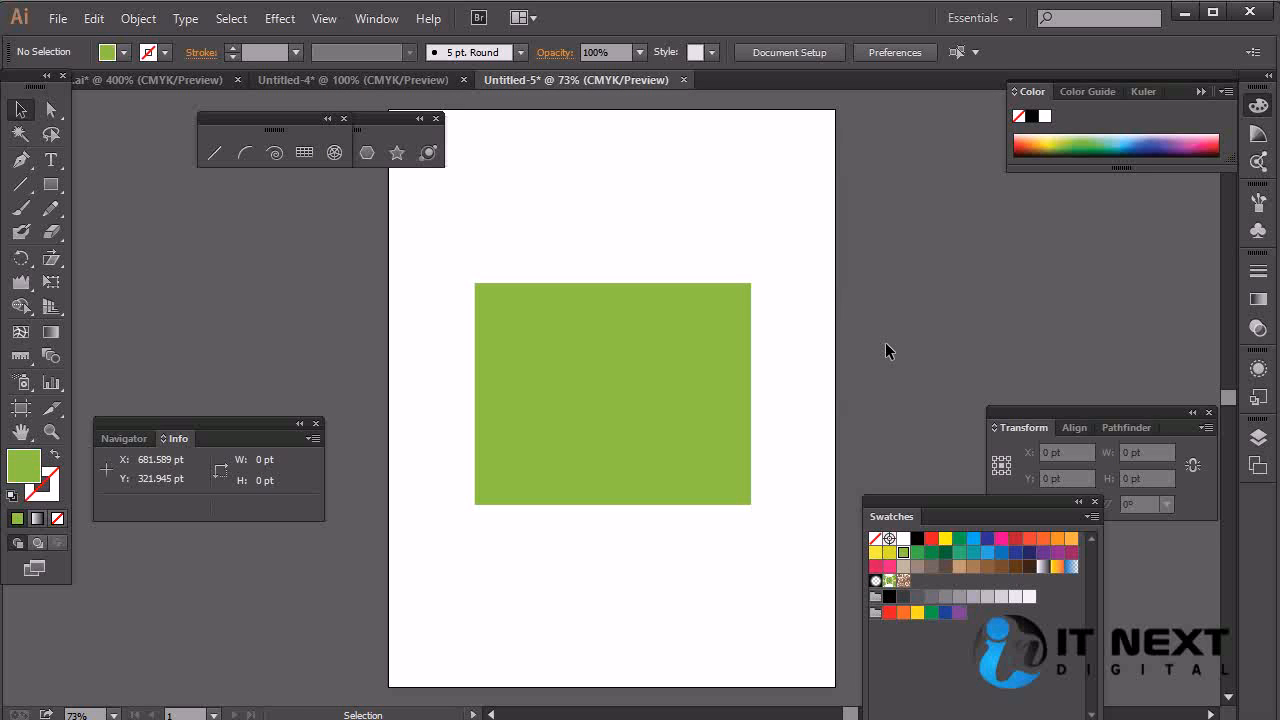
{"action": "left_click", "coordinate": [606, 403]}
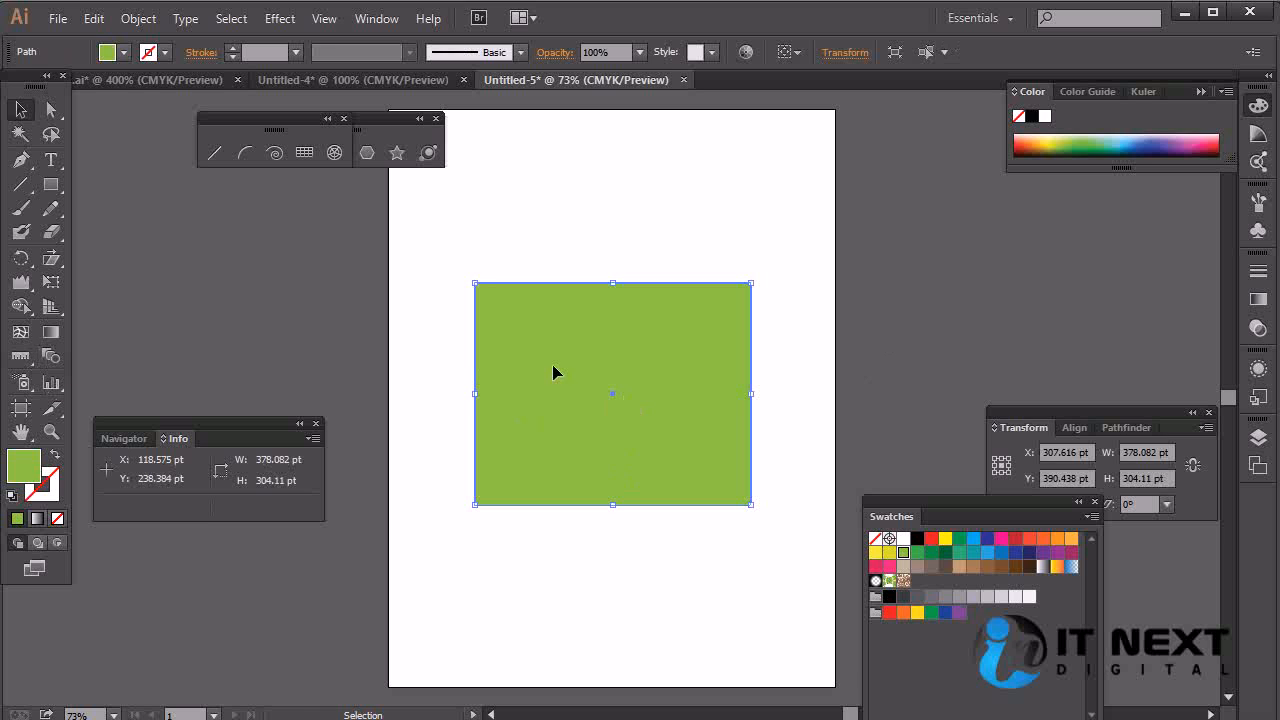
{"action": "mouse_move", "coordinate": [712, 478]}
{"action": "left_mouse_down"}
{"action": "mouse_move", "coordinate": [678, 409]}
{"action": "mouse_move", "coordinate": [717, 437]}
{"action": "mouse_move", "coordinate": [571, 323]}
{"action": "mouse_move", "coordinate": [696, 478]}
{"action": "left_mouse_up"}
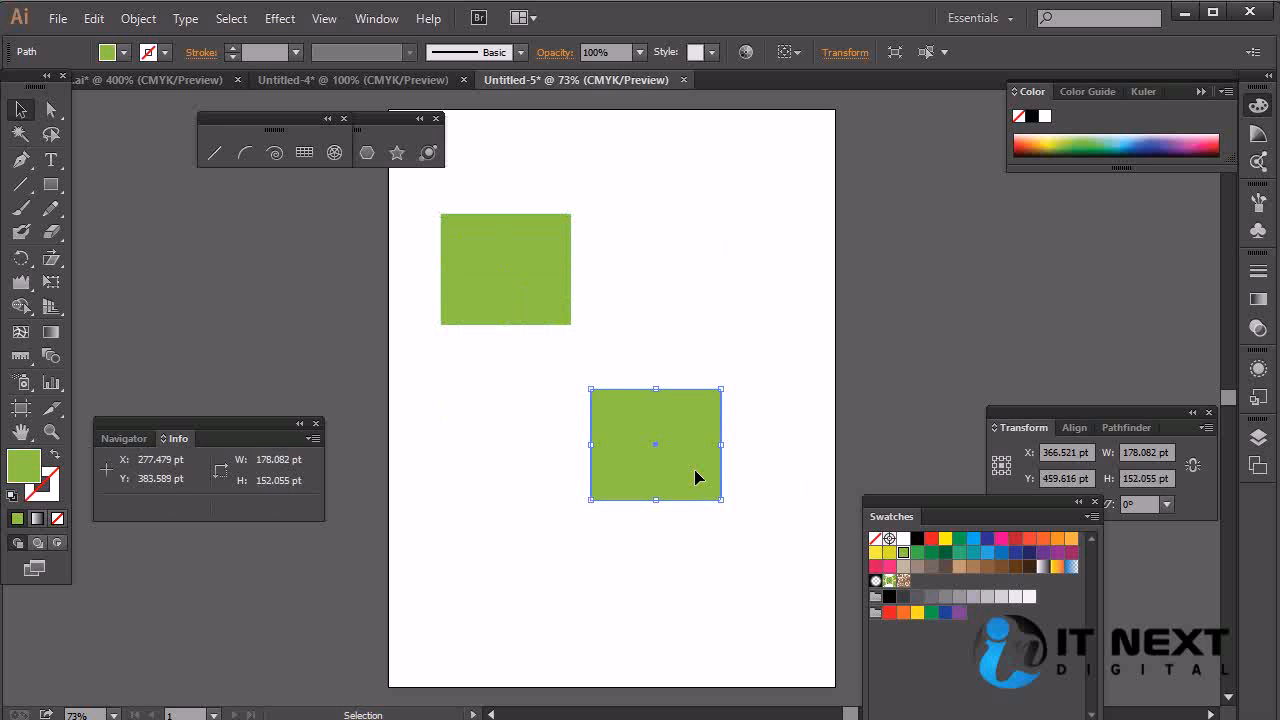
Step: Fill the rectangle copy with dark green and scale it down around its centre to about 124 by 105 pt
{"action": "left_click", "coordinate": [945, 552]}
{"action": "left_click_drag", "start_coordinate": [721, 390], "coordinate": [704, 408]}
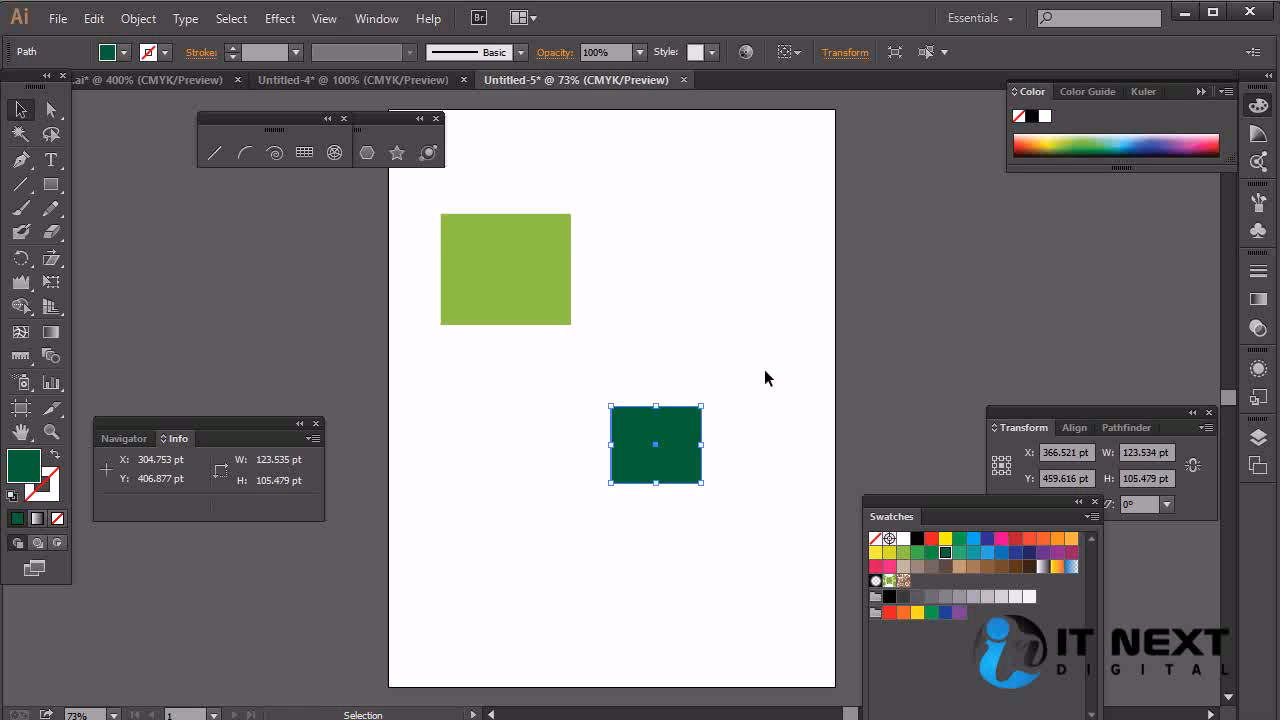
Step: Blend the light green rectangle into the dark green one with the Blend tool, using their lower-left corner points
{"action": "left_click_drag", "start_coordinate": [722, 184], "coordinate": [451, 563]}
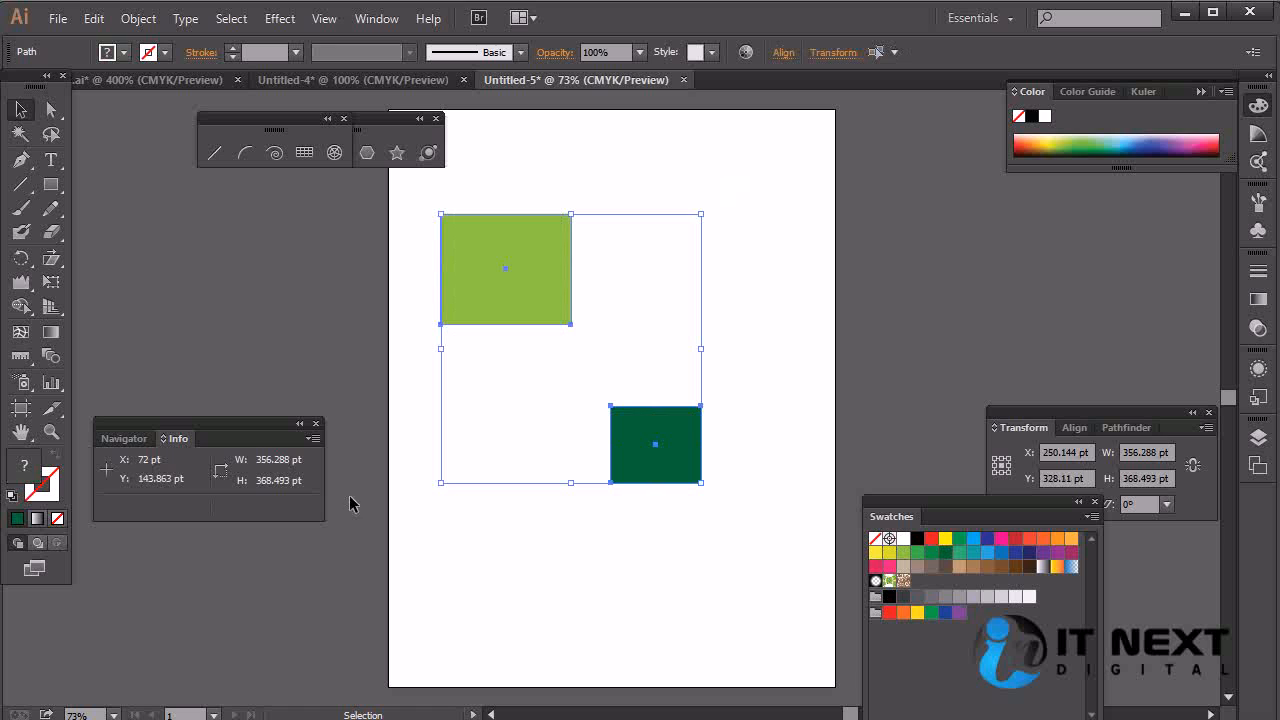
{"action": "left_click", "coordinate": [51, 356]}
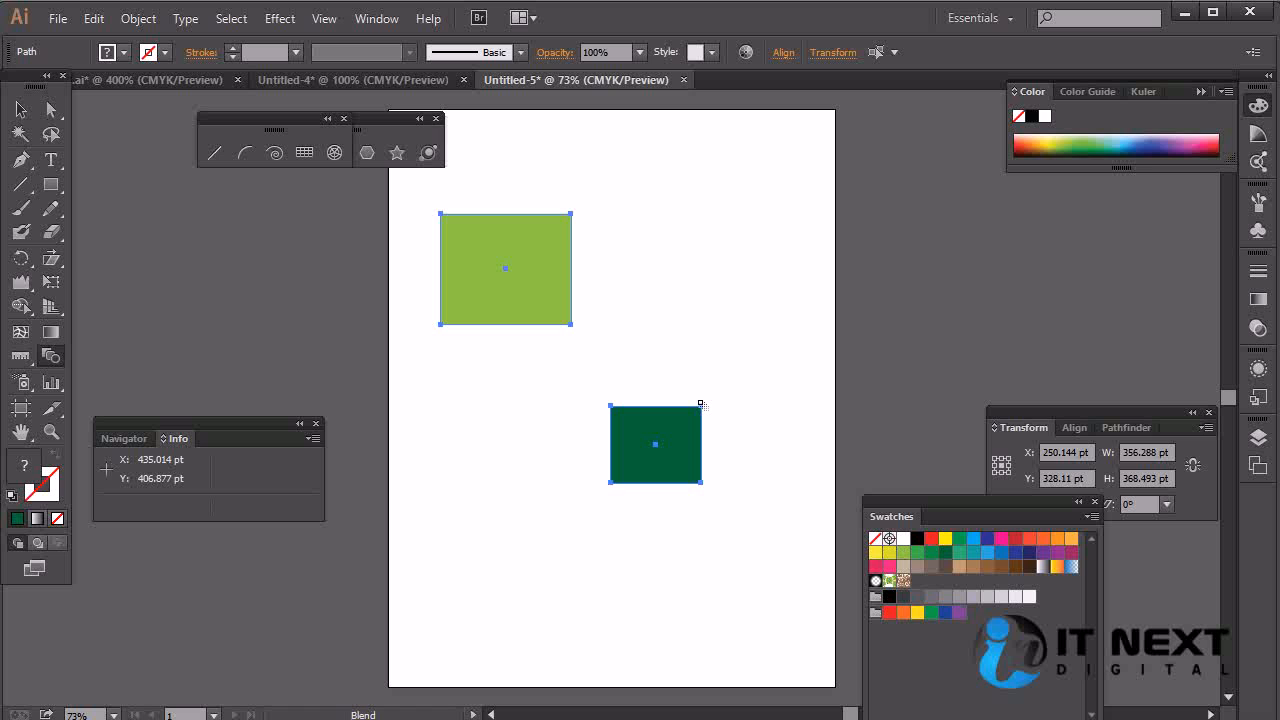
{"action": "left_click", "coordinate": [724, 338], "text": "ctrl"}
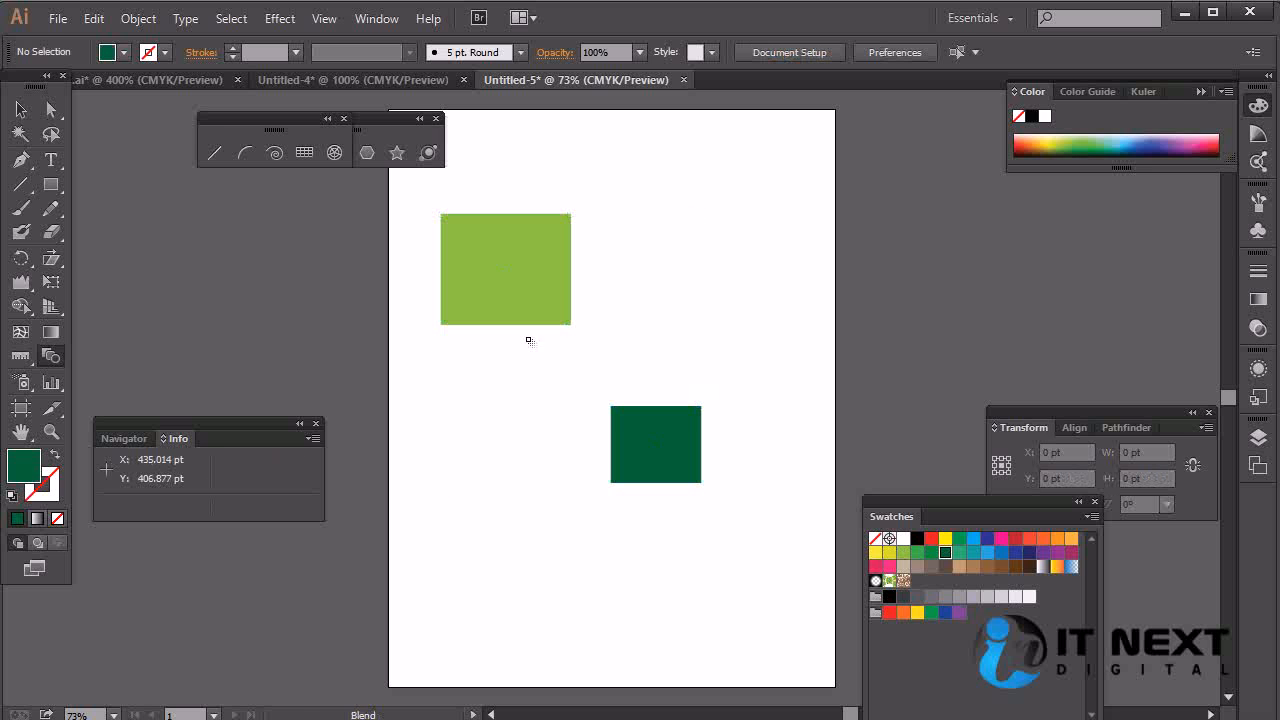
{"action": "left_click", "coordinate": [442, 326]}
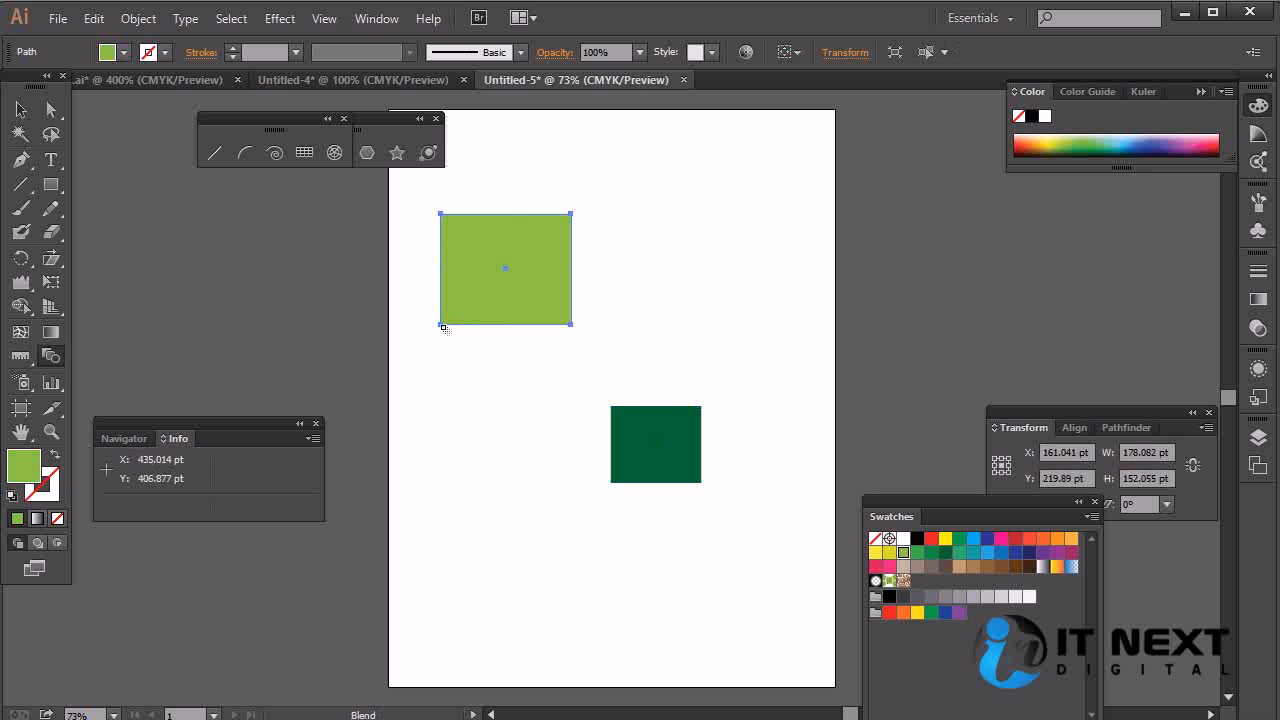
{"action": "left_click", "coordinate": [613, 483]}
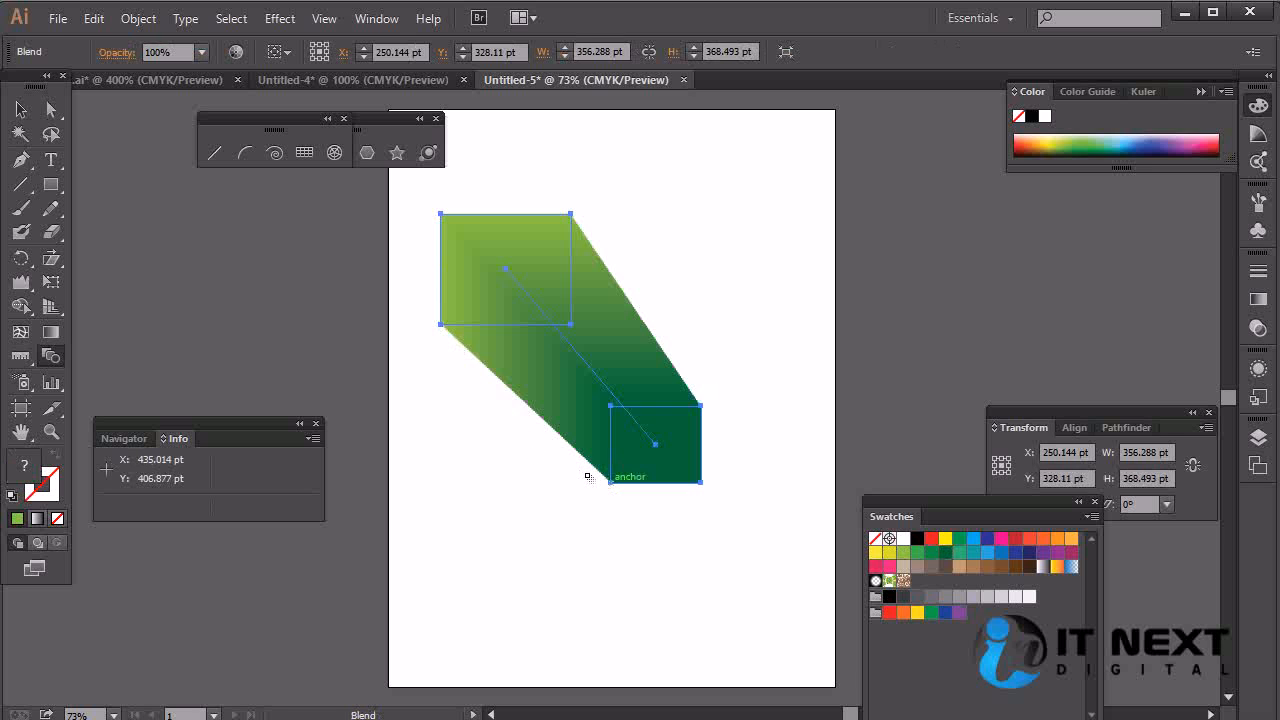
Step: Select the whole rectangle blend and delete it from the artboard
{"action": "left_click", "coordinate": [21, 109]}
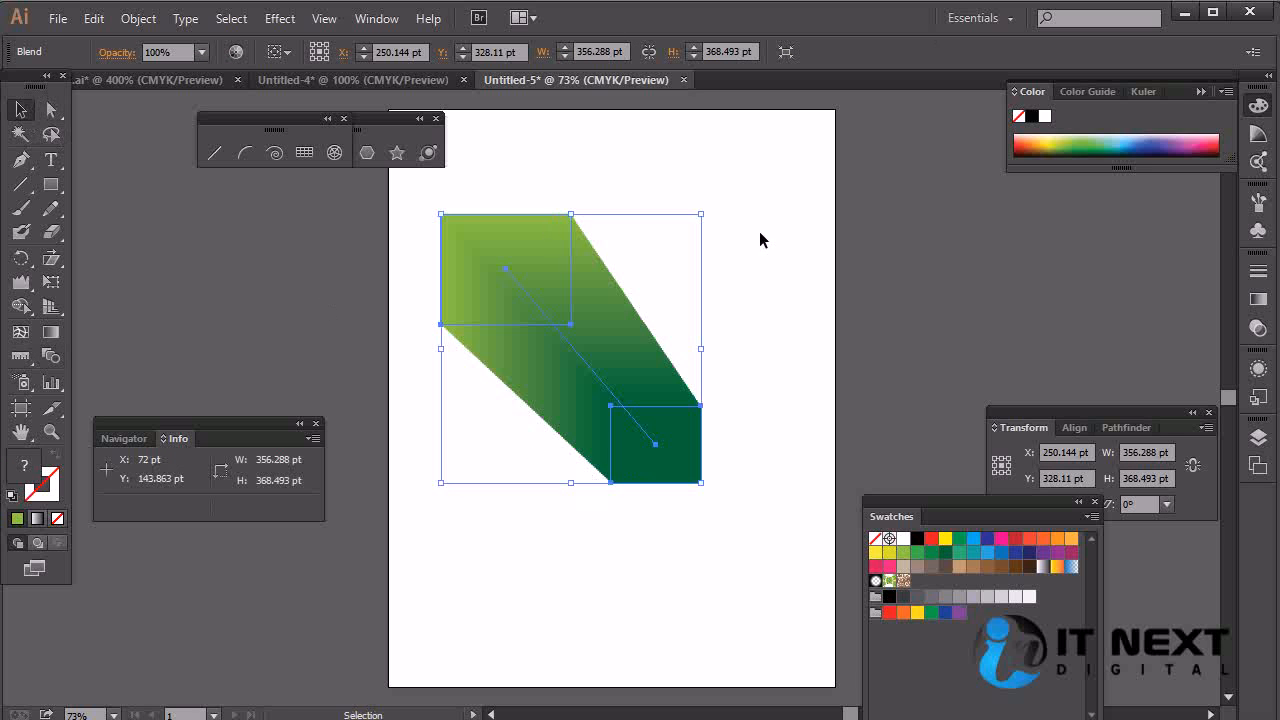
{"action": "left_click_drag", "start_coordinate": [735, 239], "coordinate": [500, 485]}
{"action": "left_click_drag", "start_coordinate": [631, 358], "coordinate": [654, 374]}
{"action": "key", "text": "Delete"}
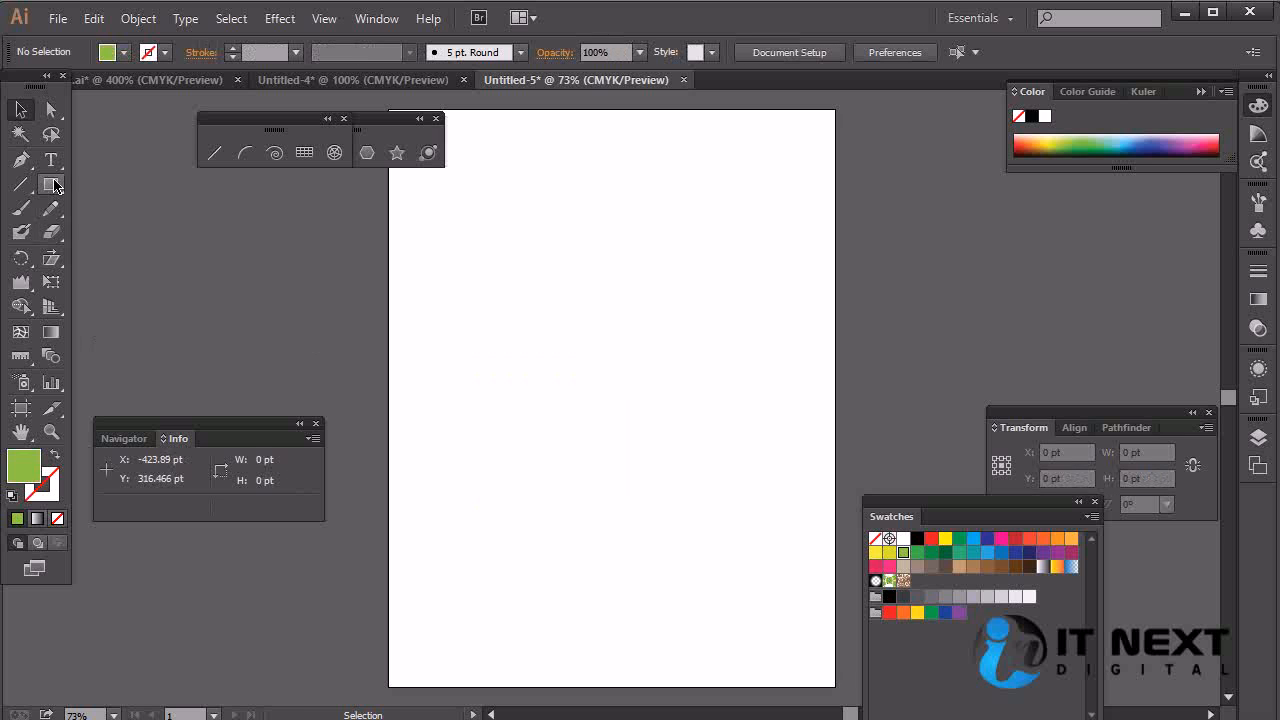
Step: Draw a green star about 210 by 200 pt low on the artboard and a circle about 223 pt wide above it
{"action": "left_click_drag", "start_coordinate": [51, 184], "coordinate": [170, 281]}
{"action": "left_click_drag", "start_coordinate": [640, 450], "coordinate": [688, 517]}
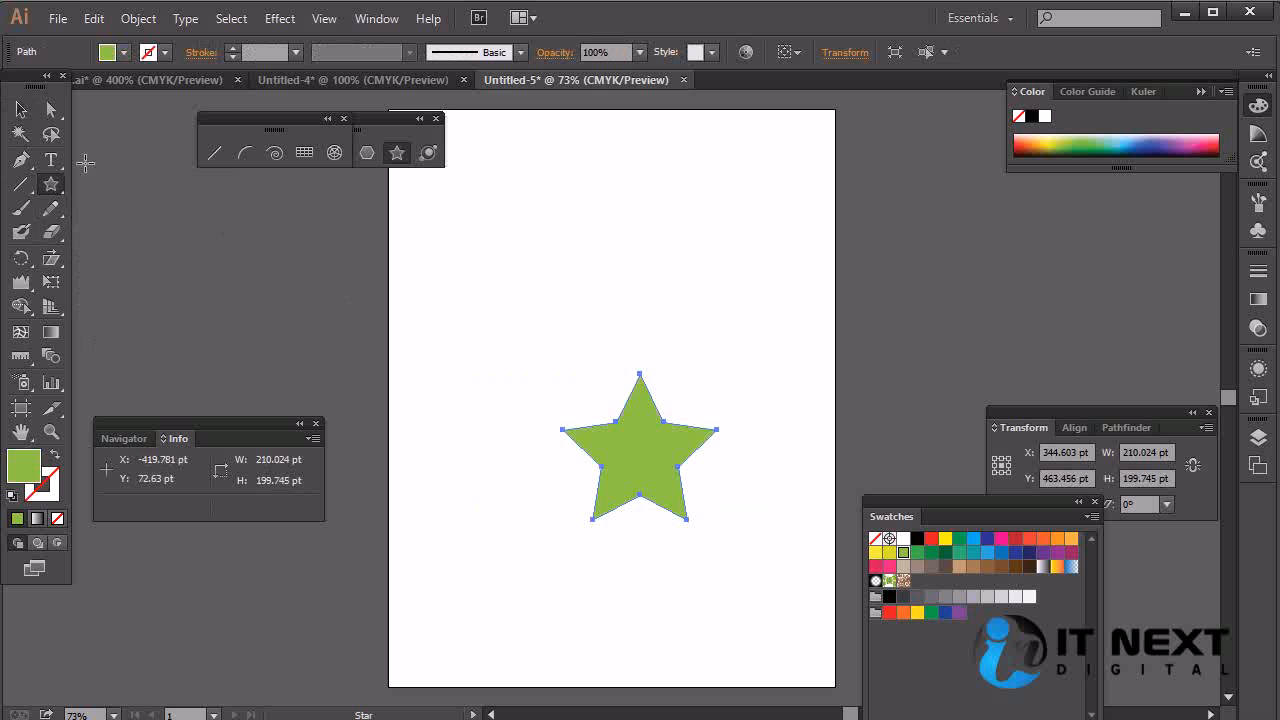
{"action": "left_click_drag", "start_coordinate": [51, 184], "coordinate": [152, 231]}
{"action": "left_click_drag", "start_coordinate": [517, 191], "coordinate": [625, 268]}
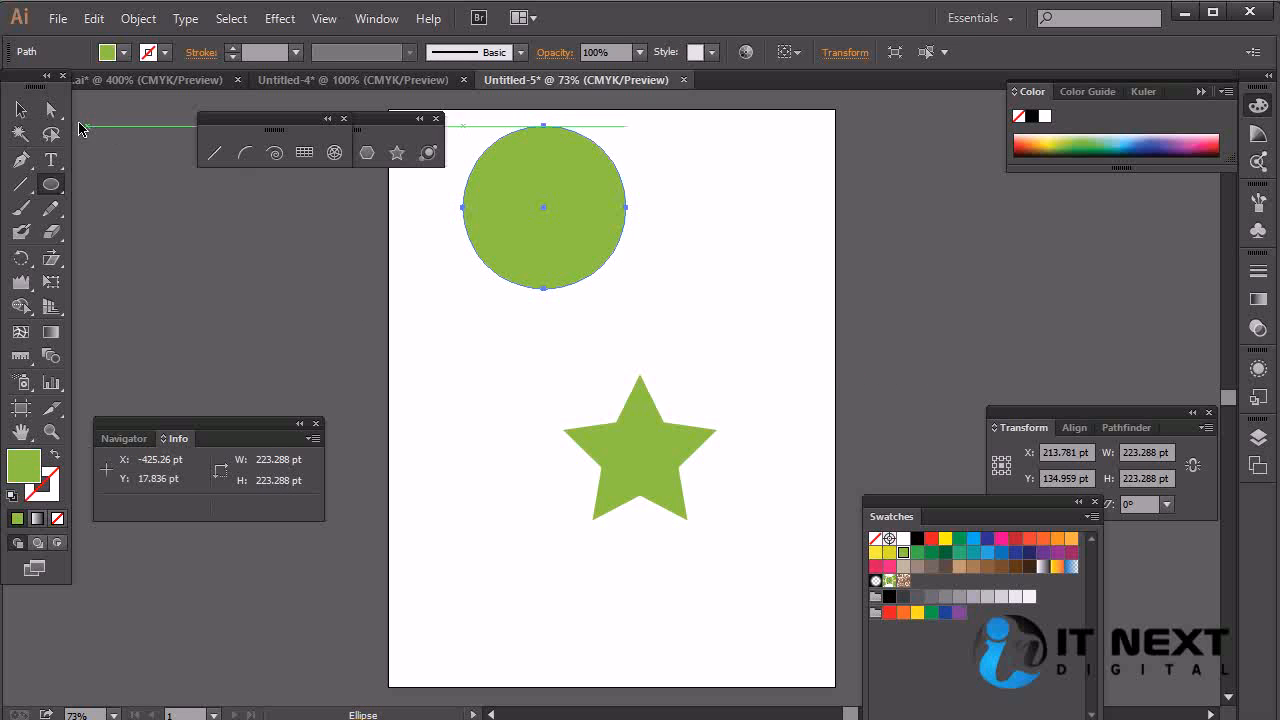
Step: Blend the circle into the star with the Blend tool, using the star's upper-left point
{"action": "left_click", "coordinate": [21, 109]}
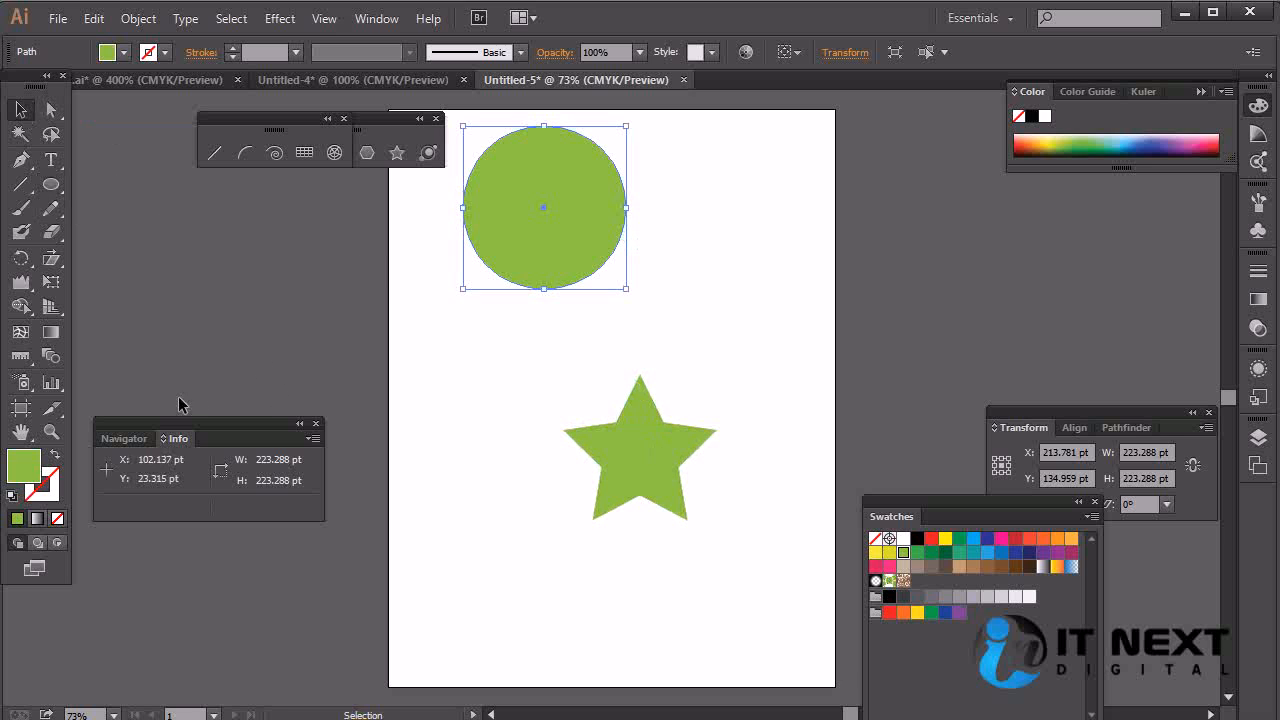
{"action": "left_click", "coordinate": [51, 355]}
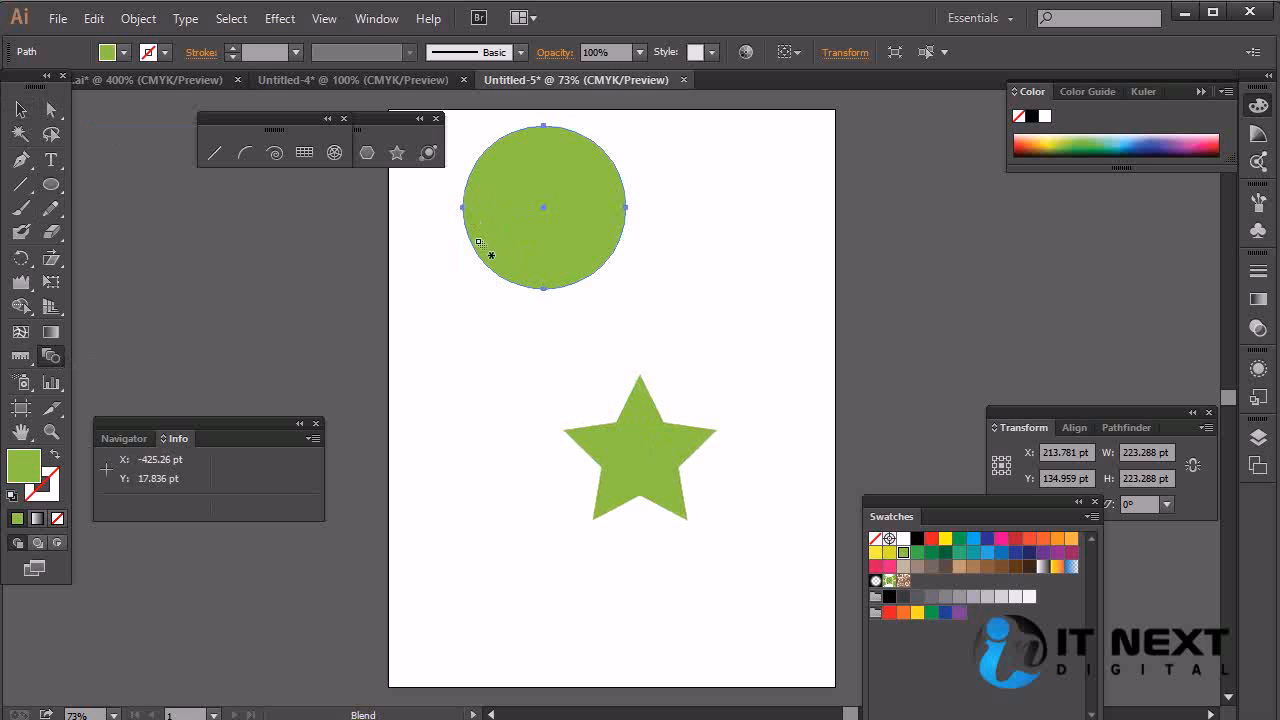
{"action": "left_click", "coordinate": [565, 431]}
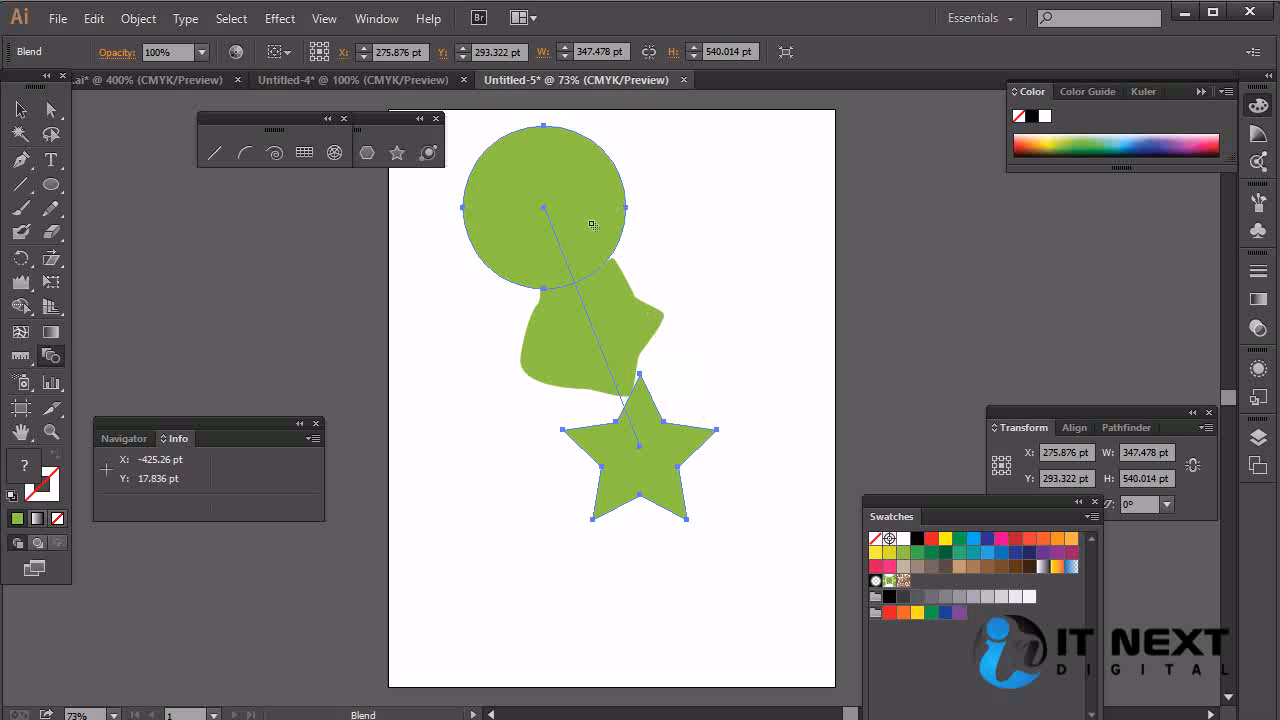
Step: In the Blend Options, preview the circle-to-star blend with 6 specified steps and orientation aligned to the path
{"action": "double_click", "coordinate": [52, 360]}
{"action": "left_click_drag", "start_coordinate": [676, 283], "coordinate": [806, 422]}
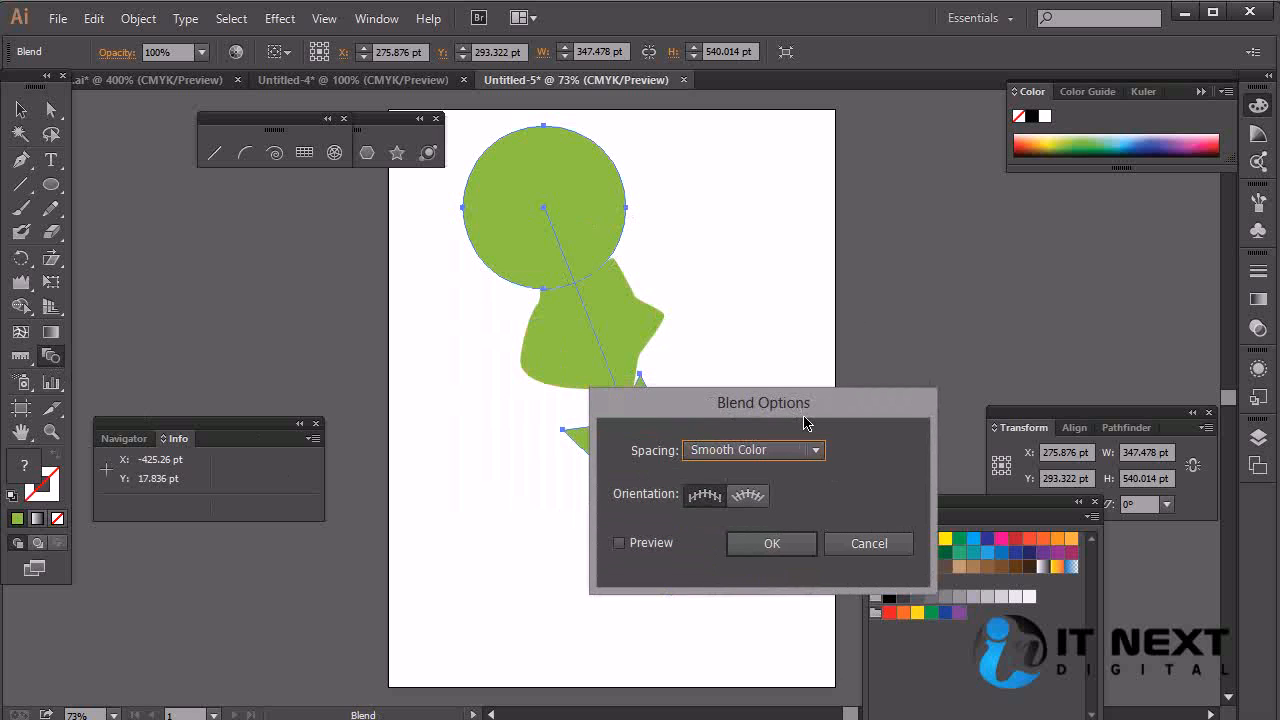
{"action": "left_click", "coordinate": [808, 451]}
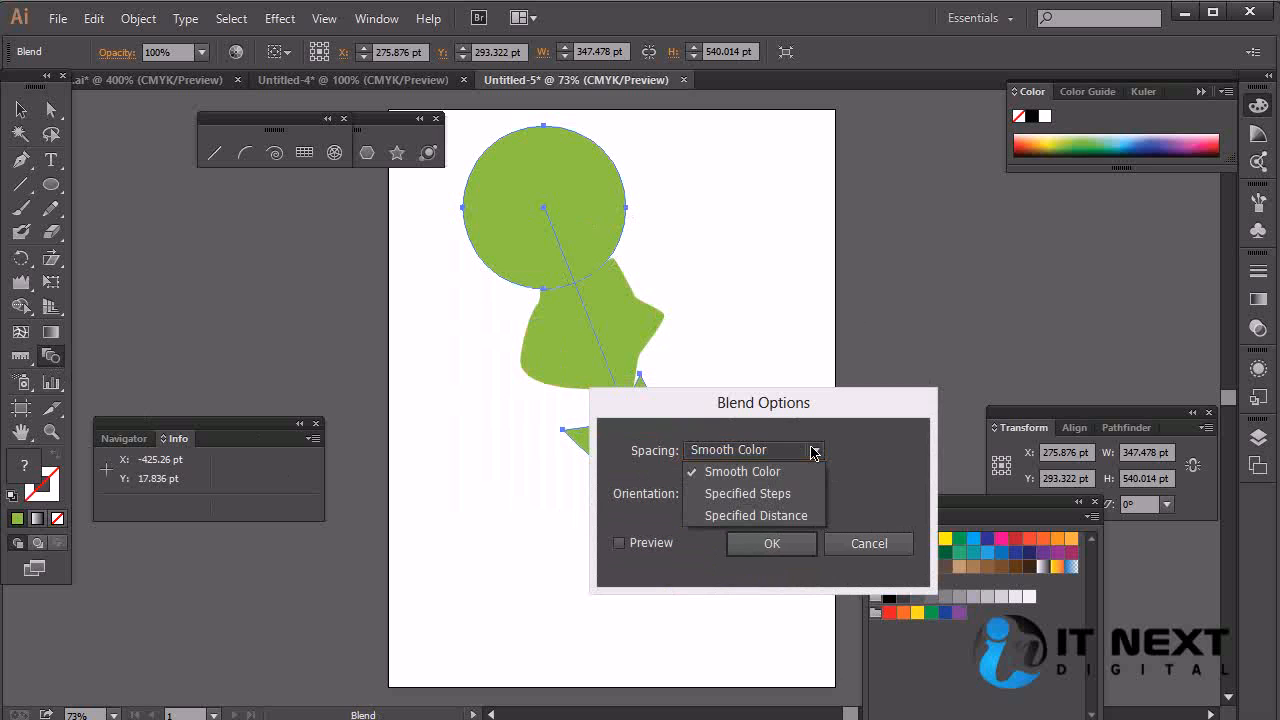
{"action": "left_click", "coordinate": [776, 493]}
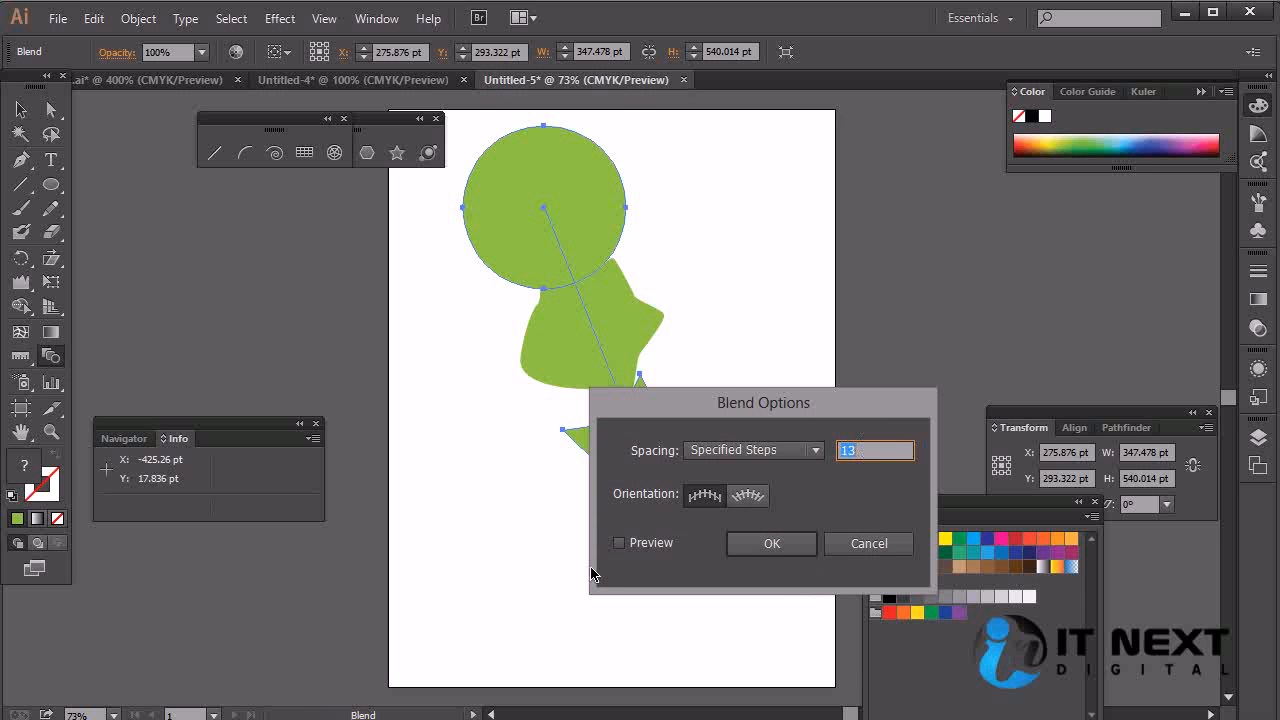
{"action": "left_click", "coordinate": [643, 547]}
{"action": "left_click", "coordinate": [903, 459]}
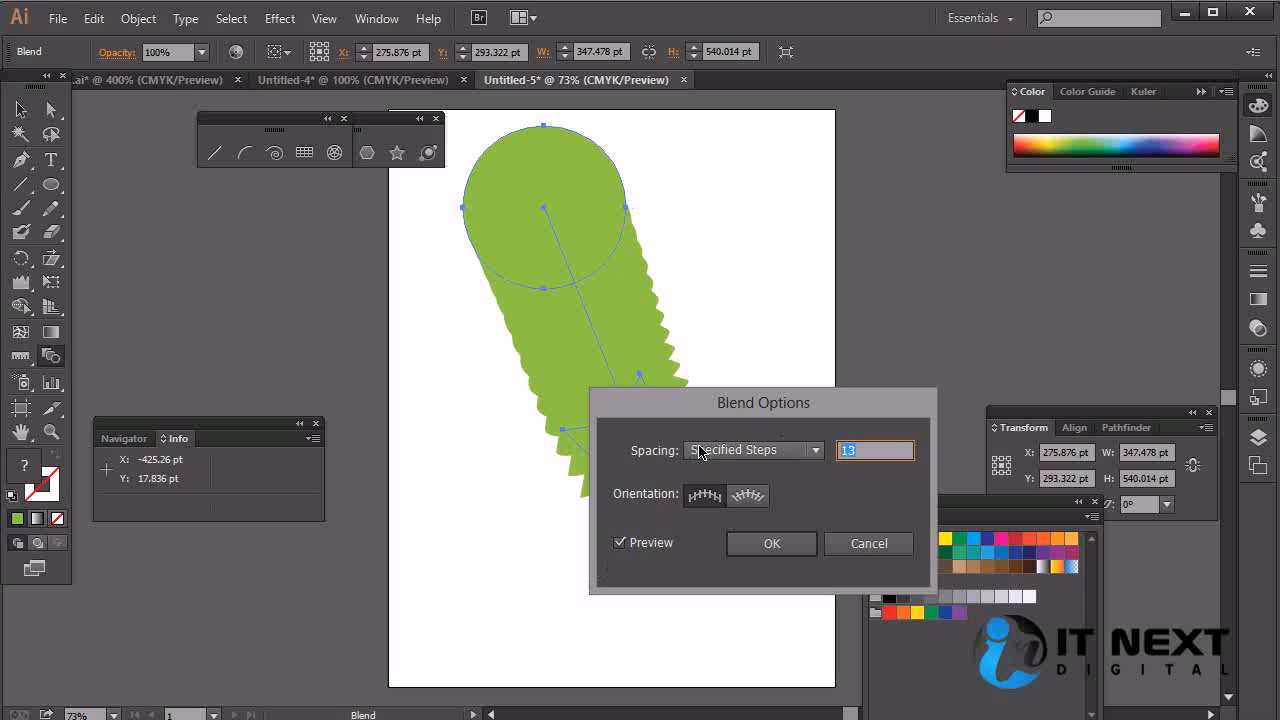
{"action": "key", "text": "Down"}
{"action": "key", "text": "Down"}
{"action": "key", "text": "Down"}
{"action": "key", "text": "Down"}
{"action": "key", "text": "Down"}
{"action": "key", "text": "Down"}
{"action": "key", "text": "Down"}
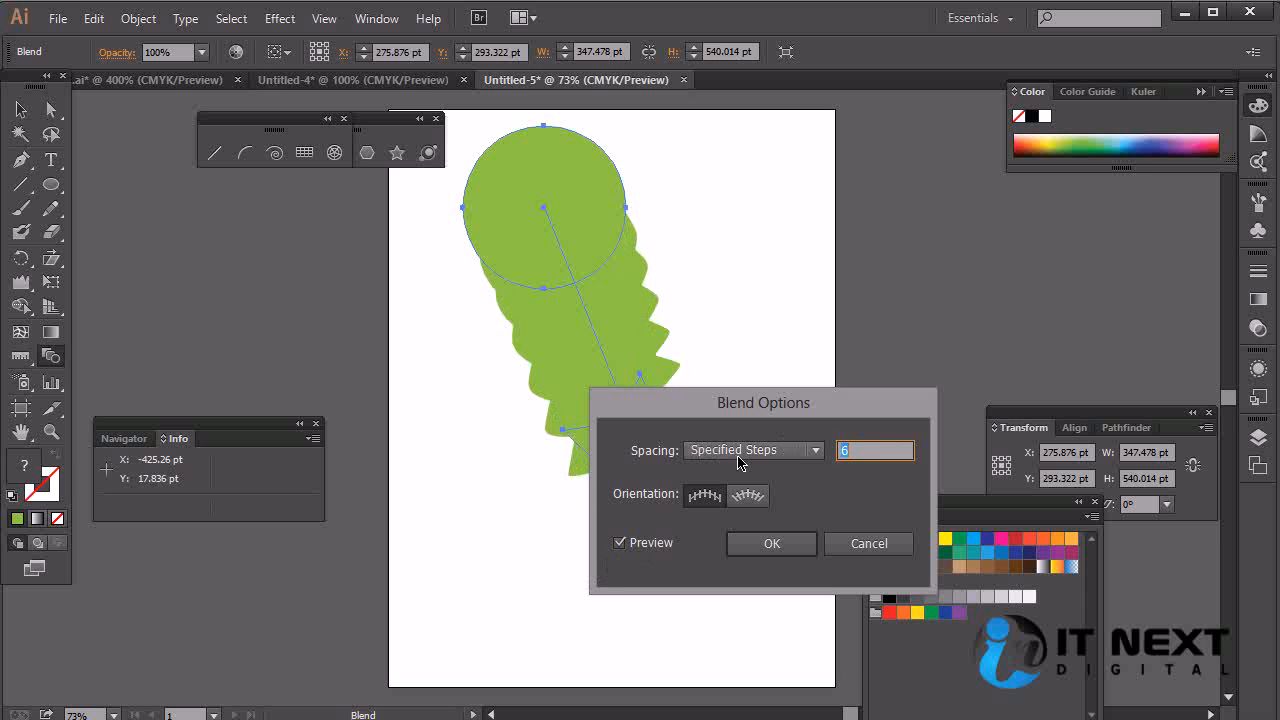
{"action": "left_click", "coordinate": [748, 496]}
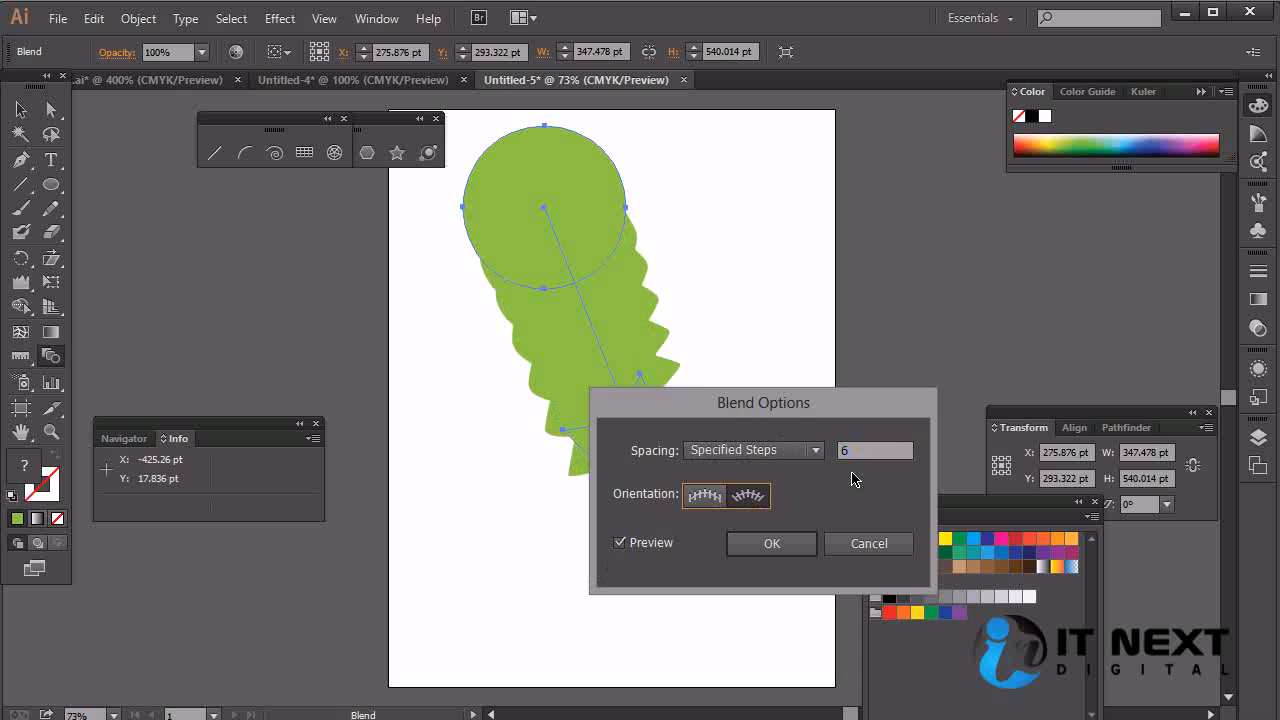
Step: Set the circle-to-star blend's spacing to a specified distance of 39 pt, compare it with the preview off and on, and apply
{"action": "left_click", "coordinate": [800, 452]}
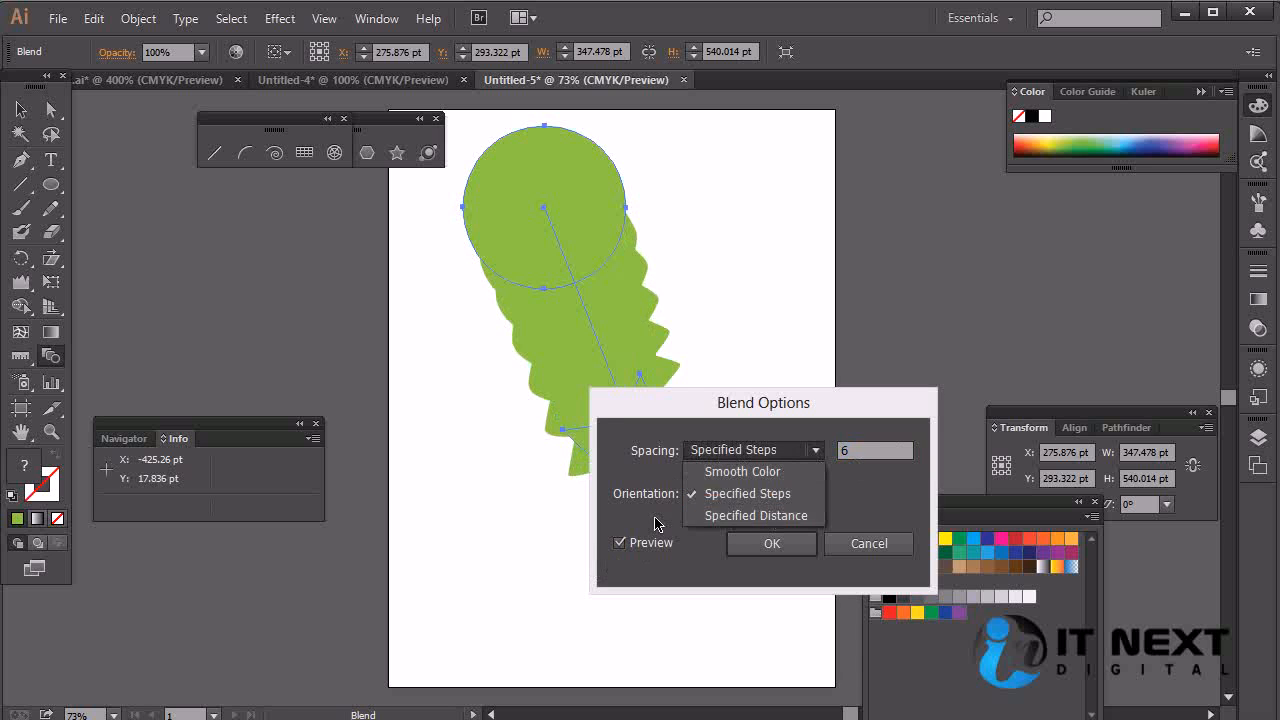
{"action": "left_click", "coordinate": [783, 518]}
{"action": "left_click_drag", "start_coordinate": [831, 410], "coordinate": [977, 434]}
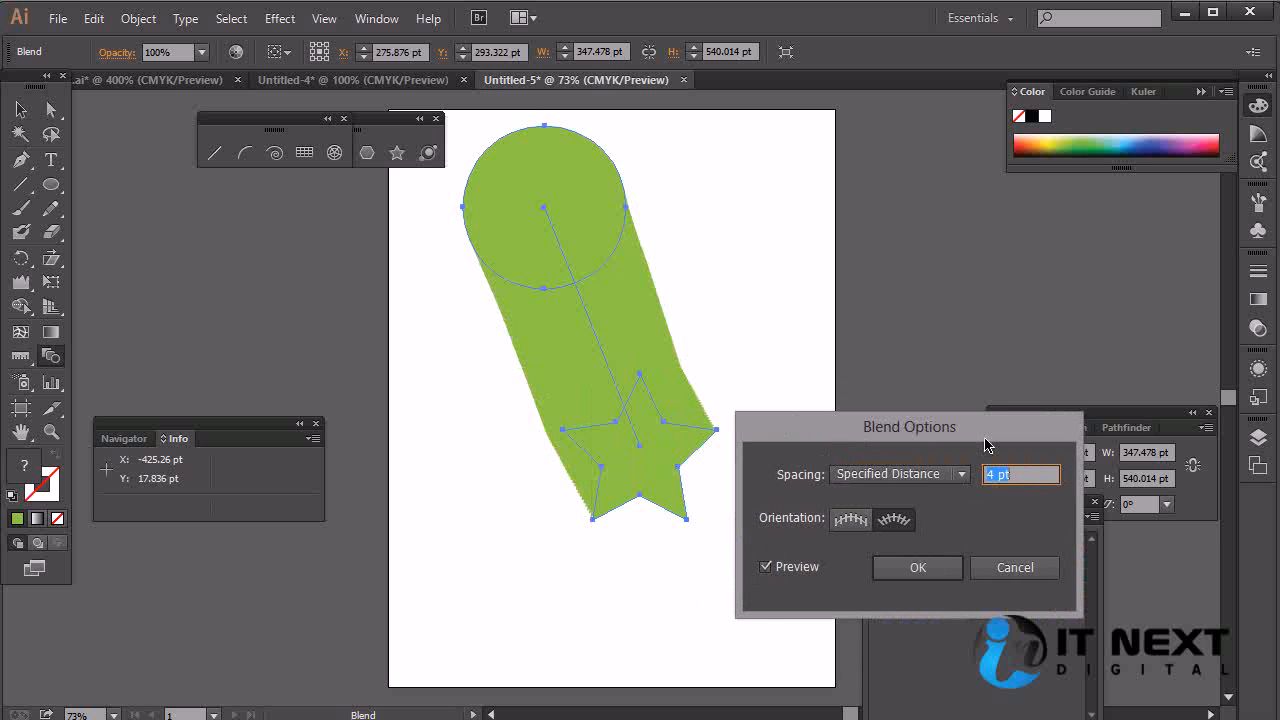
{"action": "key", "text": "Down"}
{"action": "key", "text": "Up"}
{"action": "key", "text": "Up"}
{"action": "key", "text": "Up"}
{"action": "key", "text": "Up"}
{"action": "key", "text": "Up"}
{"action": "key", "text": "Up"}
{"action": "key", "text": "Up"}
{"action": "key", "text": "Up"}
{"action": "key", "text": "Up"}
{"action": "key", "text": "Up"}
{"action": "key", "text": "Up"}
{"action": "key", "text": "Up"}
{"action": "key", "text": "Up"}
{"action": "key", "text": "Up"}
{"action": "key", "text": "Up"}
{"action": "key", "text": "Up"}
{"action": "key", "text": "Up"}
{"action": "key", "text": "Up"}
{"action": "key", "text": "Up"}
{"action": "key", "text": "Up"}
{"action": "key", "text": "Up"}
{"action": "key", "text": "Up"}
{"action": "key", "text": "Up"}
{"action": "key", "text": "Up"}
{"action": "key", "text": "Up"}
{"action": "key", "text": "Up"}
{"action": "key", "text": "Up"}
{"action": "key", "text": "Up"}
{"action": "key", "text": "Up"}
{"action": "key", "text": "Up"}
{"action": "key", "text": "Up"}
{"action": "key", "text": "Up"}
{"action": "key", "text": "Up"}
{"action": "key", "text": "Up"}
{"action": "key", "text": "Up"}
{"action": "key", "text": "Up"}
{"action": "left_click", "coordinate": [766, 567]}
{"action": "left_click", "coordinate": [767, 568]}
{"action": "left_click", "coordinate": [767, 568]}
{"action": "left_click", "coordinate": [767, 568]}
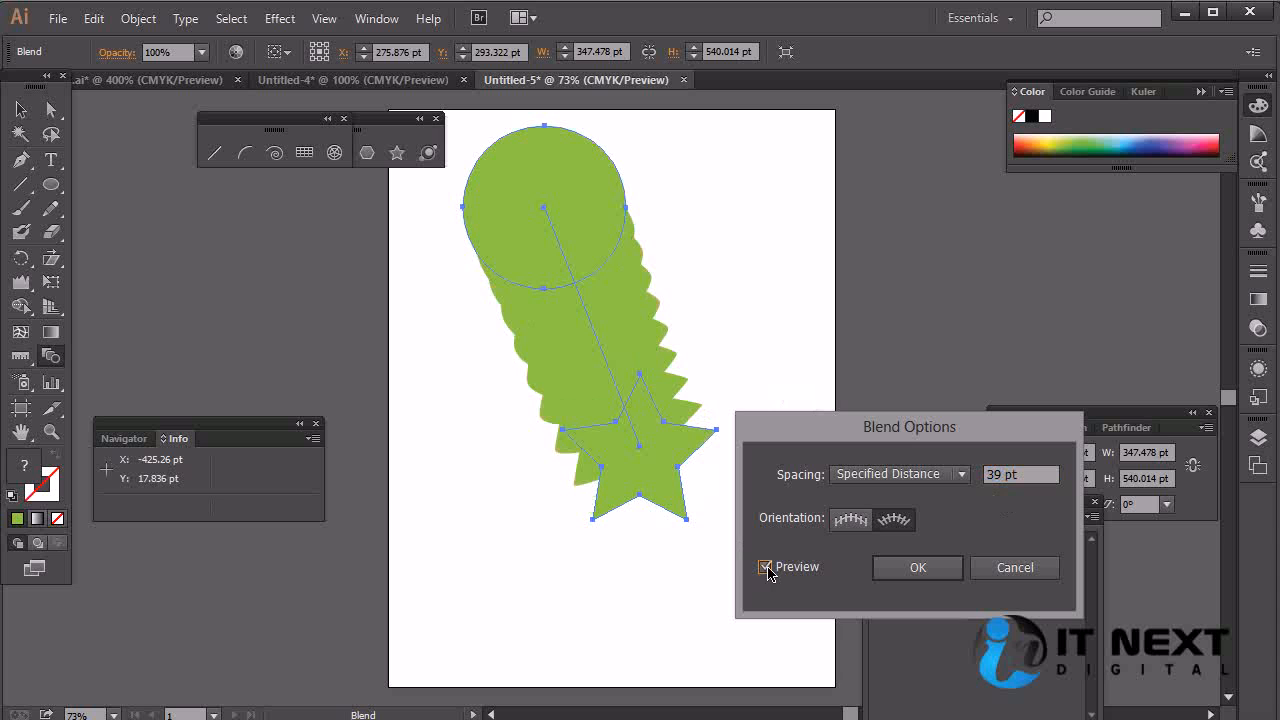
{"action": "left_click", "coordinate": [914, 568]}
Step: Undo the circle-to-star blend and the circle, back to the single green star
{"action": "key", "text": "v"}
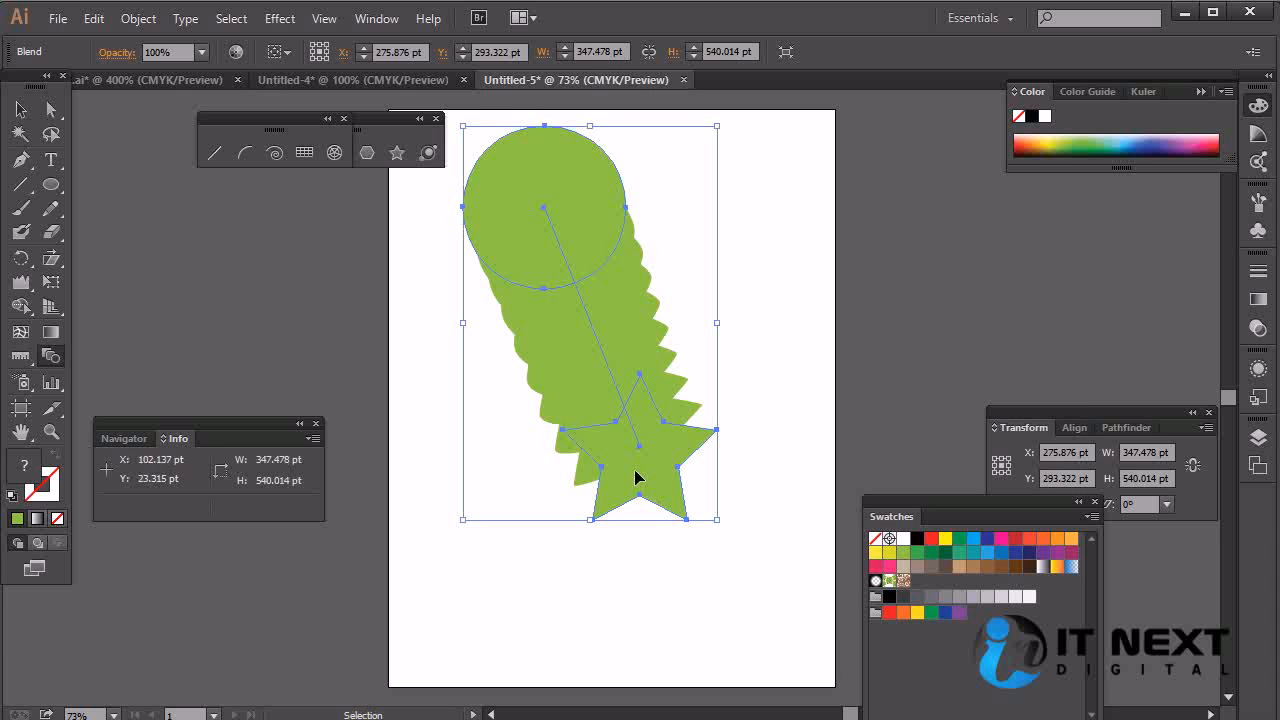
{"action": "key", "text": "ctrl+z"}
{"action": "key", "text": "ctrl+z"}
{"action": "key", "text": "w"}
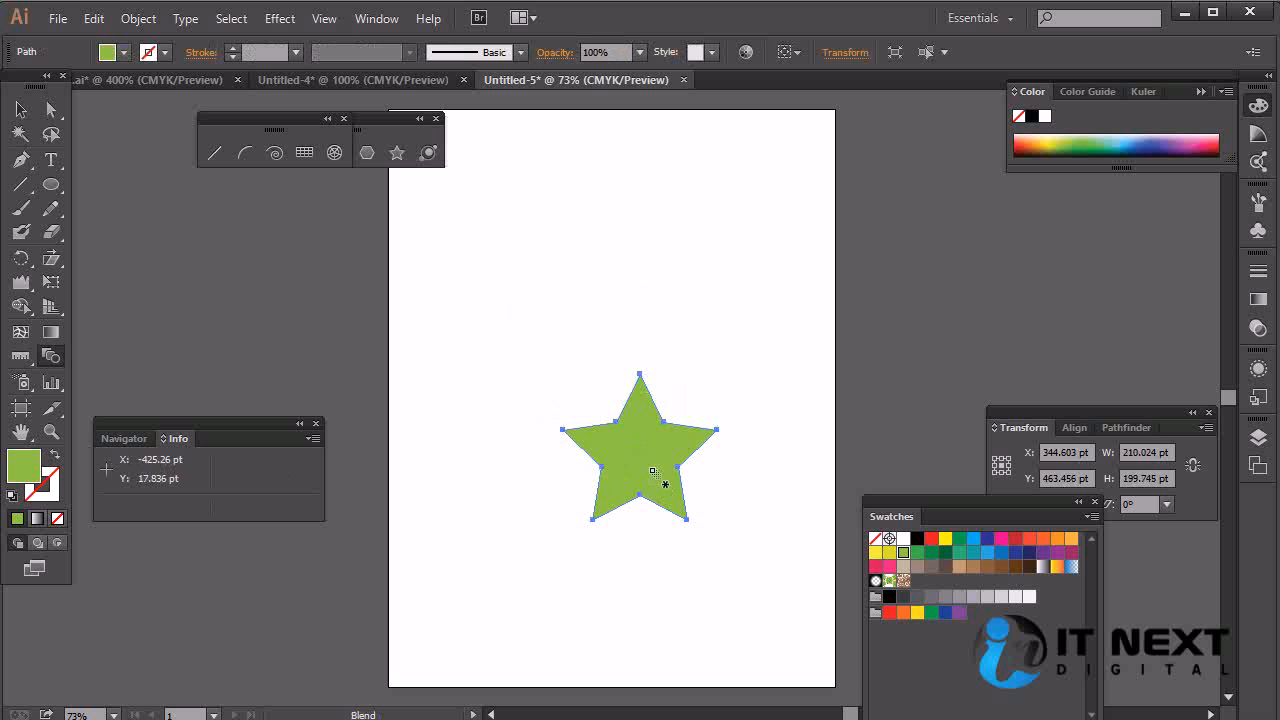
Step: Place the star on the artboard's left side and a copy level with it on the right, scaled down to about 144 by 137 pt
{"action": "key", "text": "v"}
{"action": "left_click_drag", "start_coordinate": [651, 462], "coordinate": [745, 413]}
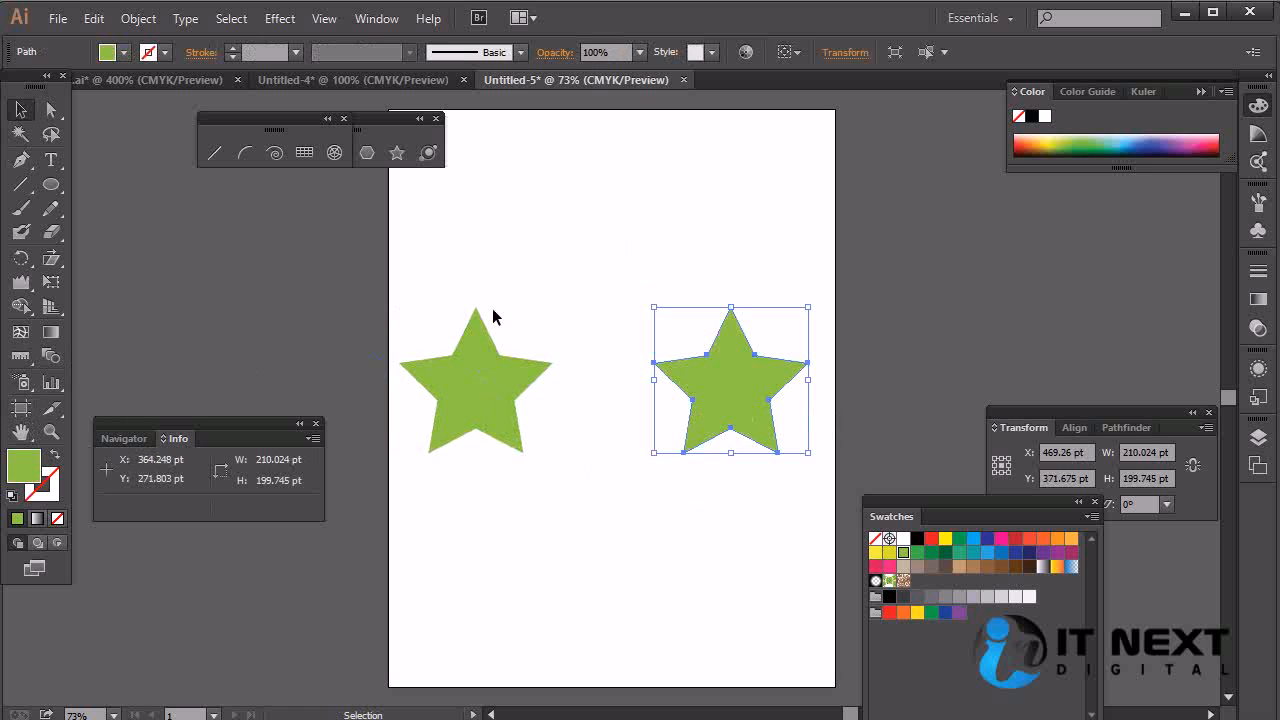
{"action": "left_click_drag", "start_coordinate": [654, 311], "coordinate": [678, 332]}
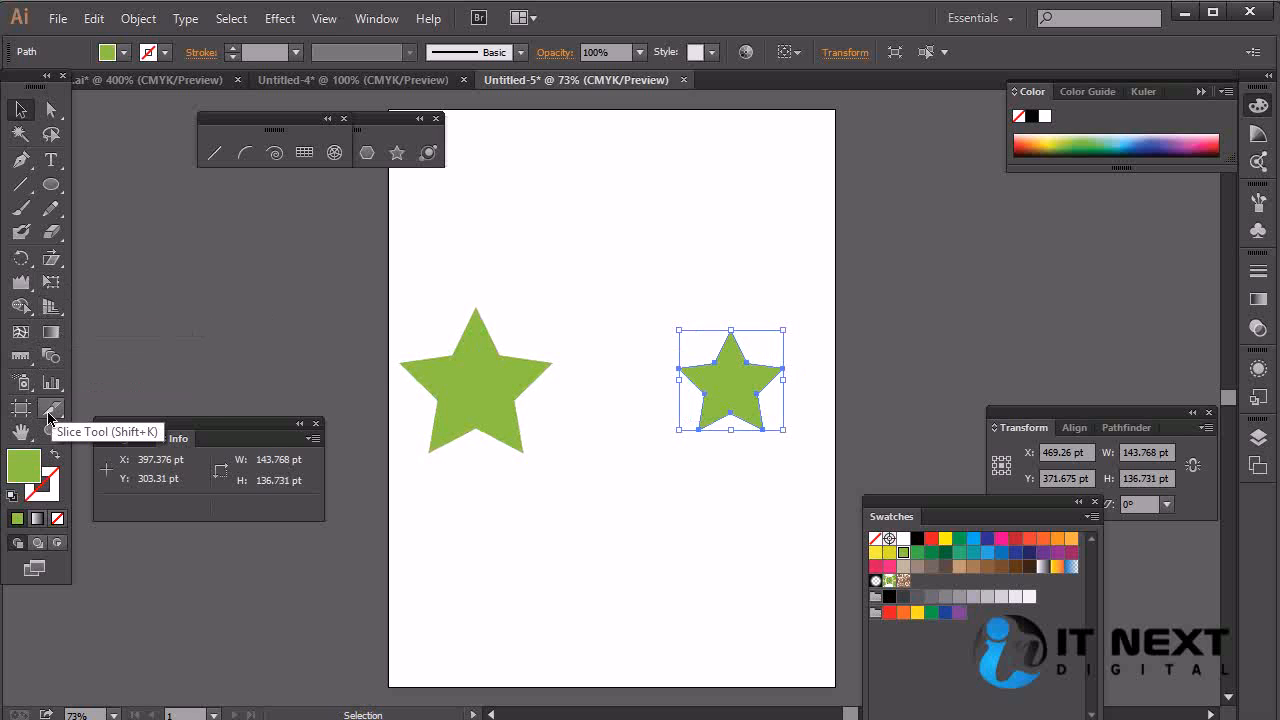
Step: Blend the large star into the small star with the Blend tool, using their top points
{"action": "left_click", "coordinate": [51, 356]}
{"action": "left_click", "coordinate": [478, 309]}
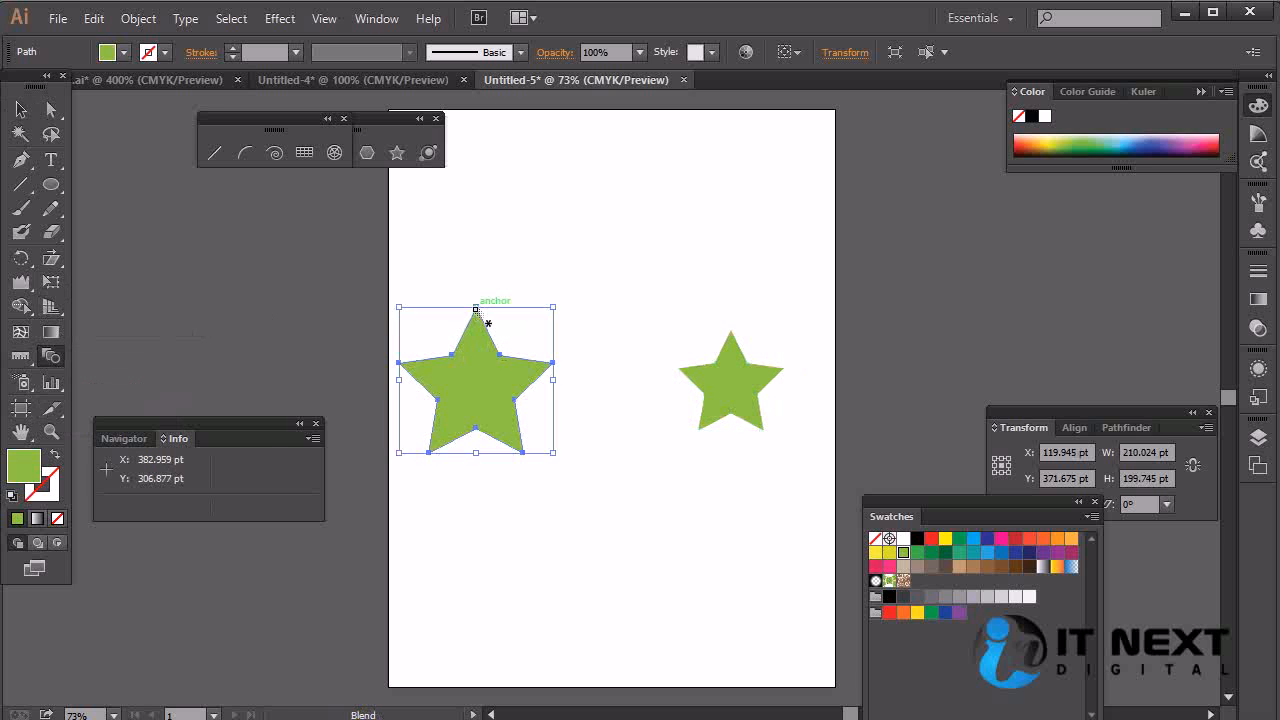
{"action": "left_click", "coordinate": [733, 336]}
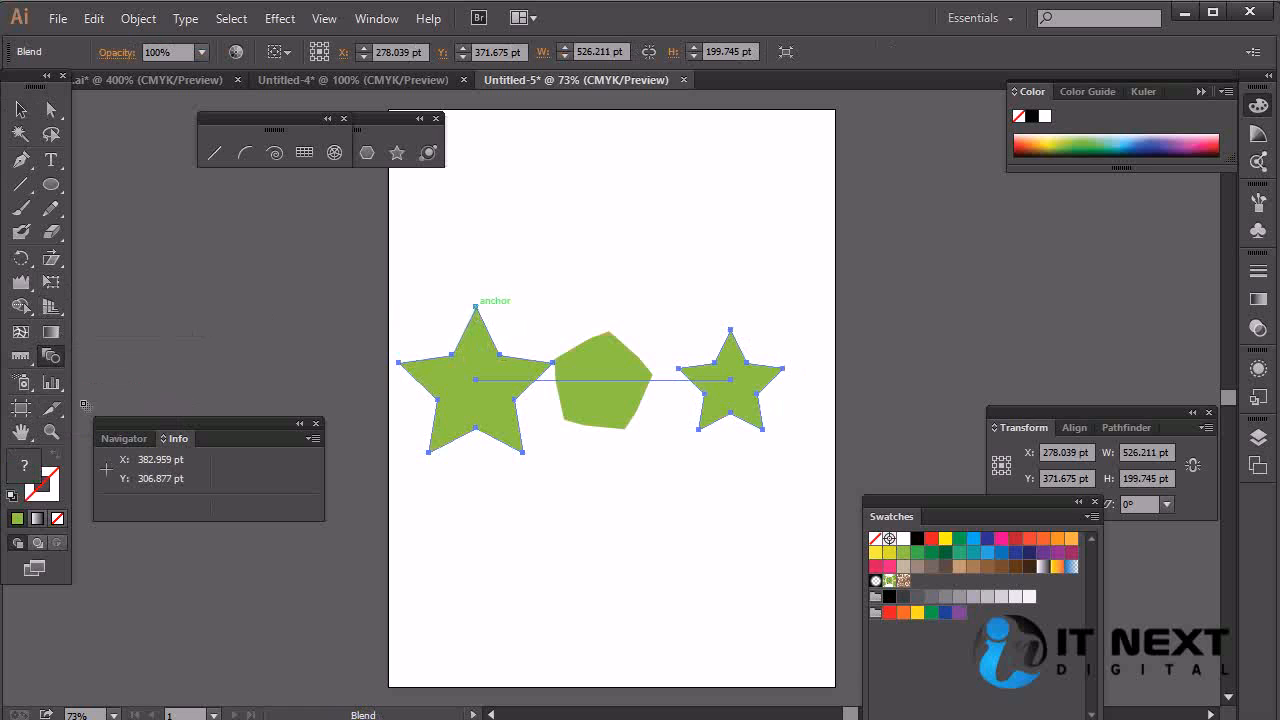
Step: In the Blend Options, preview the star blend with 19 specified steps, trying path orientation before returning to page orientation
{"action": "double_click", "coordinate": [51, 356]}
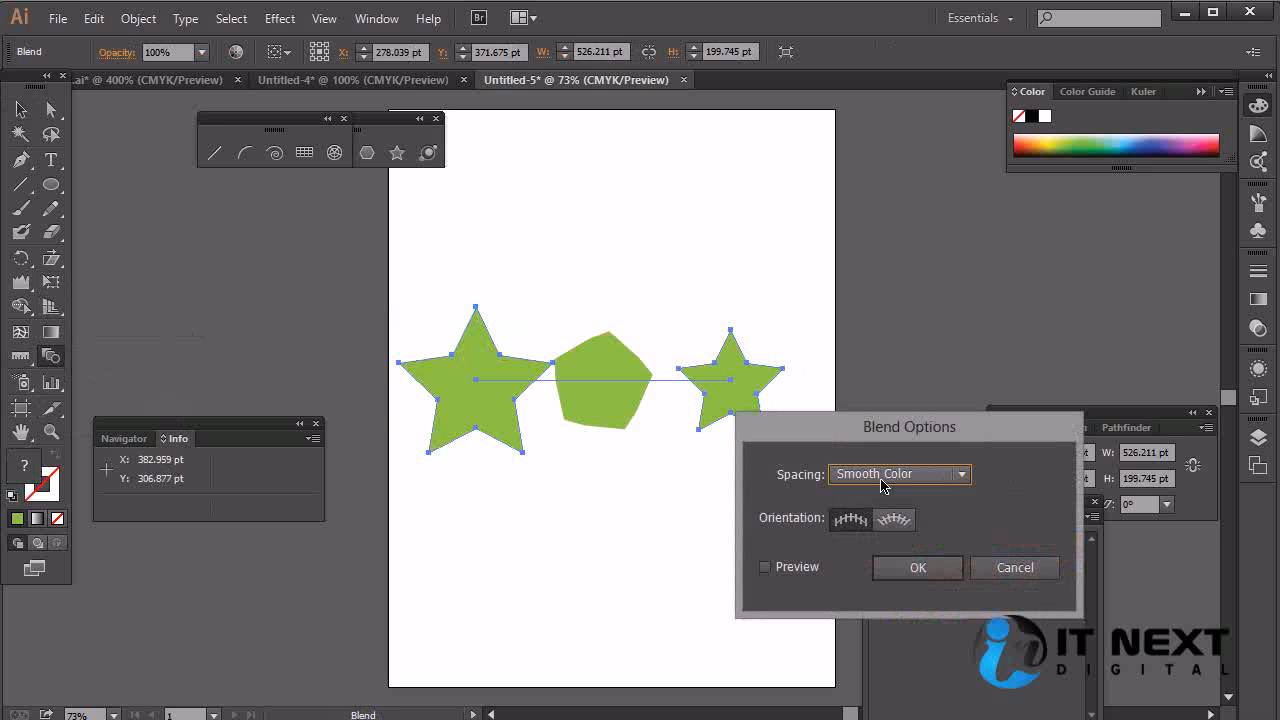
{"action": "left_click", "coordinate": [799, 574]}
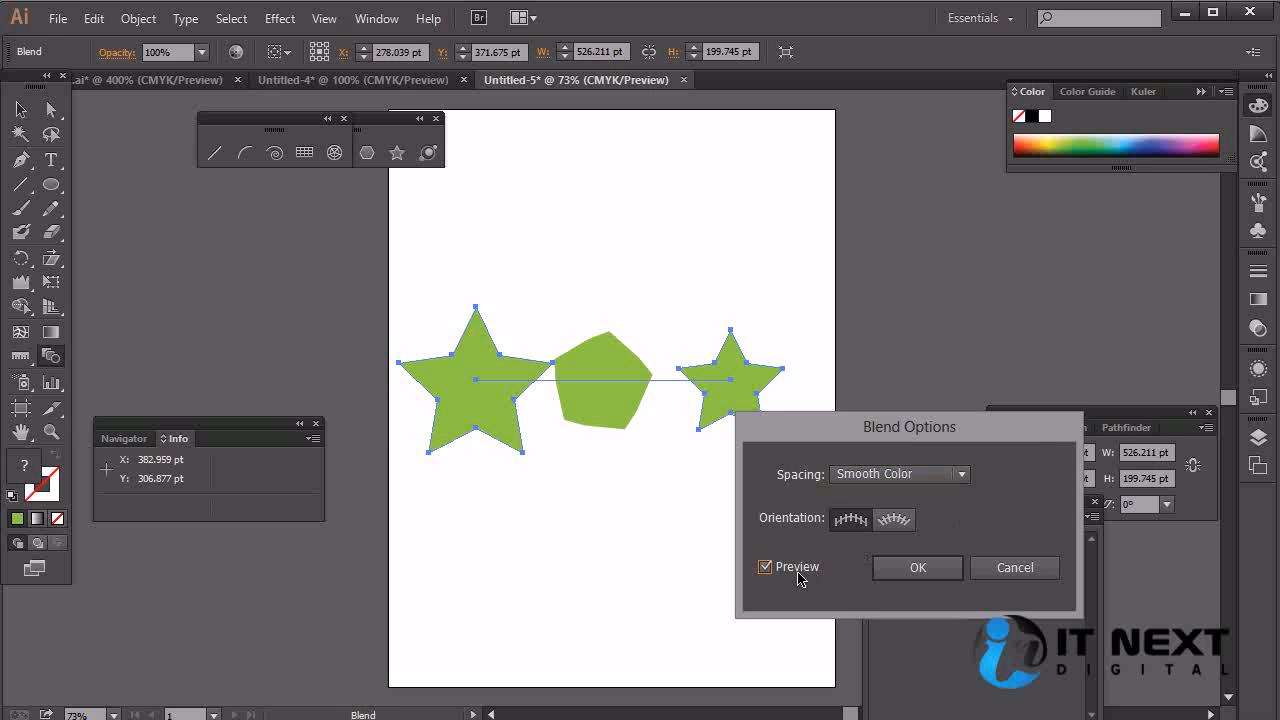
{"action": "left_click", "coordinate": [938, 476]}
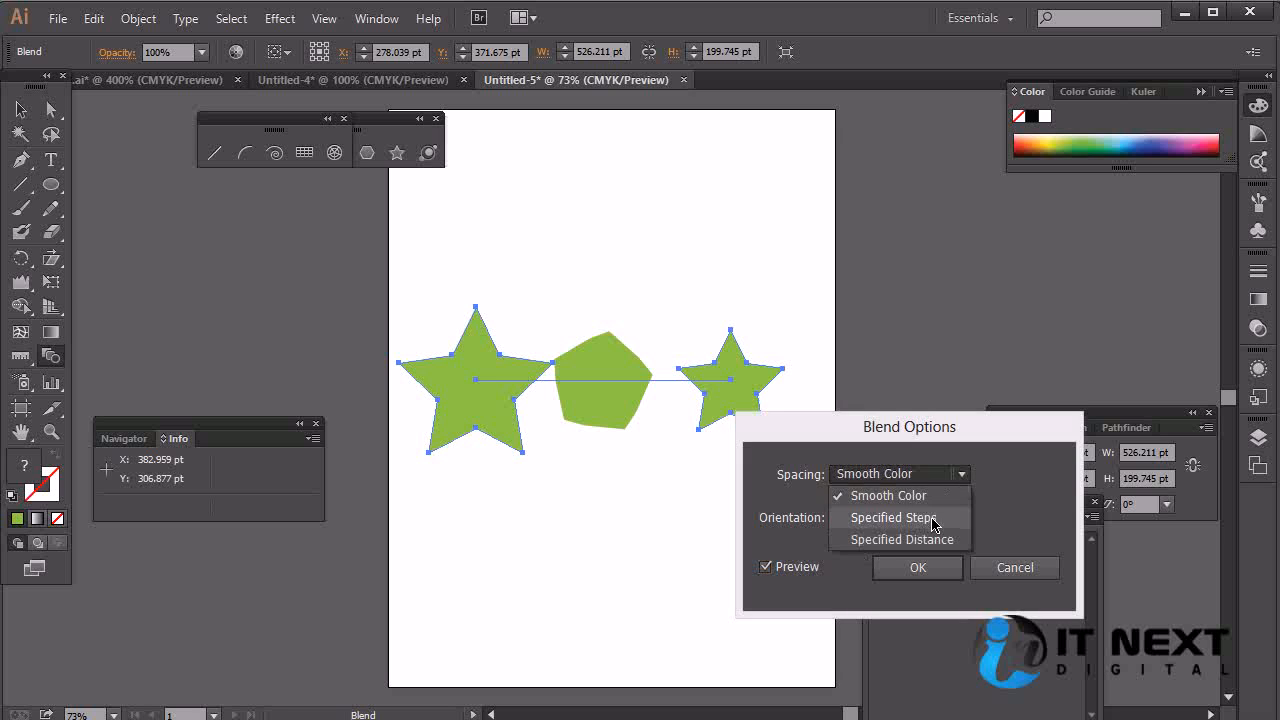
{"action": "left_click", "coordinate": [938, 518]}
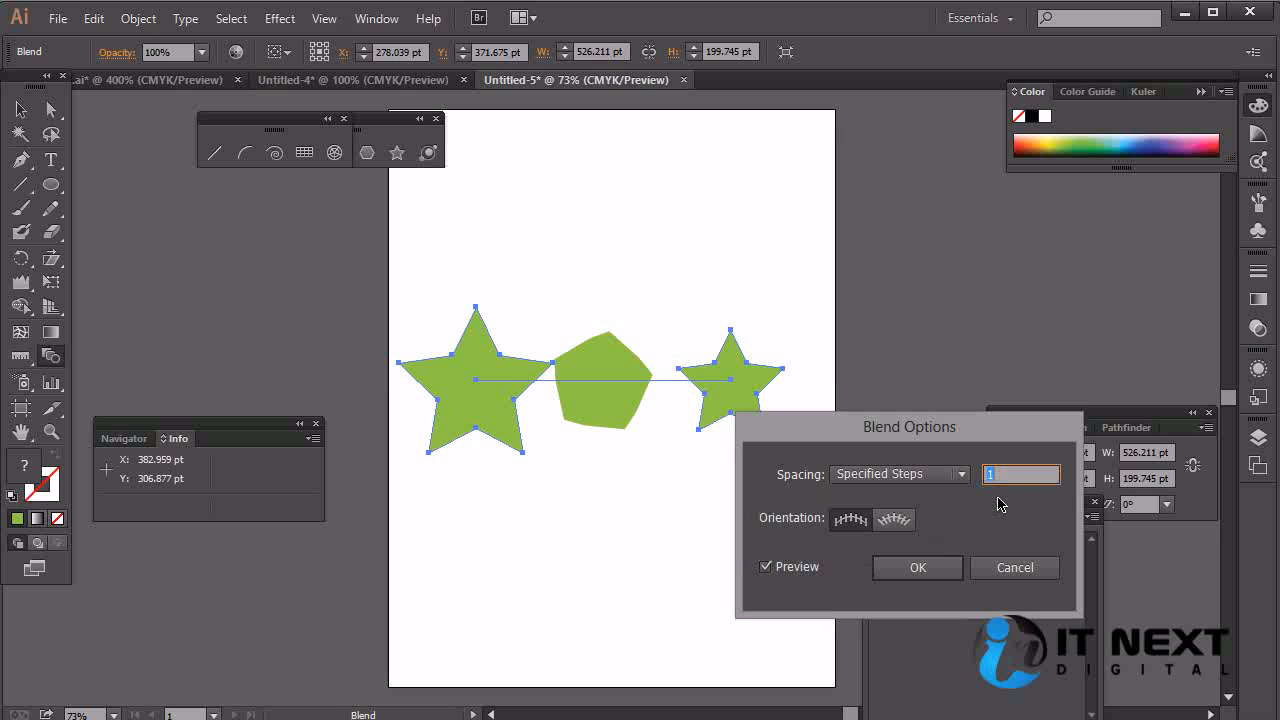
{"action": "key", "text": "Up"}
{"action": "key", "text": "Up"}
{"action": "key", "text": "Up"}
{"action": "key", "text": "Up"}
{"action": "key", "text": "Up"}
{"action": "key", "text": "Up"}
{"action": "key", "text": "Up"}
{"action": "key", "text": "Up"}
{"action": "key", "text": "Up"}
{"action": "key", "text": "Up"}
{"action": "key", "text": "Up"}
{"action": "key", "text": "Up"}
{"action": "key", "text": "Up"}
{"action": "key", "text": "Up"}
{"action": "key", "text": "Up"}
{"action": "key", "text": "Up"}
{"action": "key", "text": "Up"}
{"action": "key", "text": "Up"}
{"action": "left_click", "coordinate": [910, 528]}
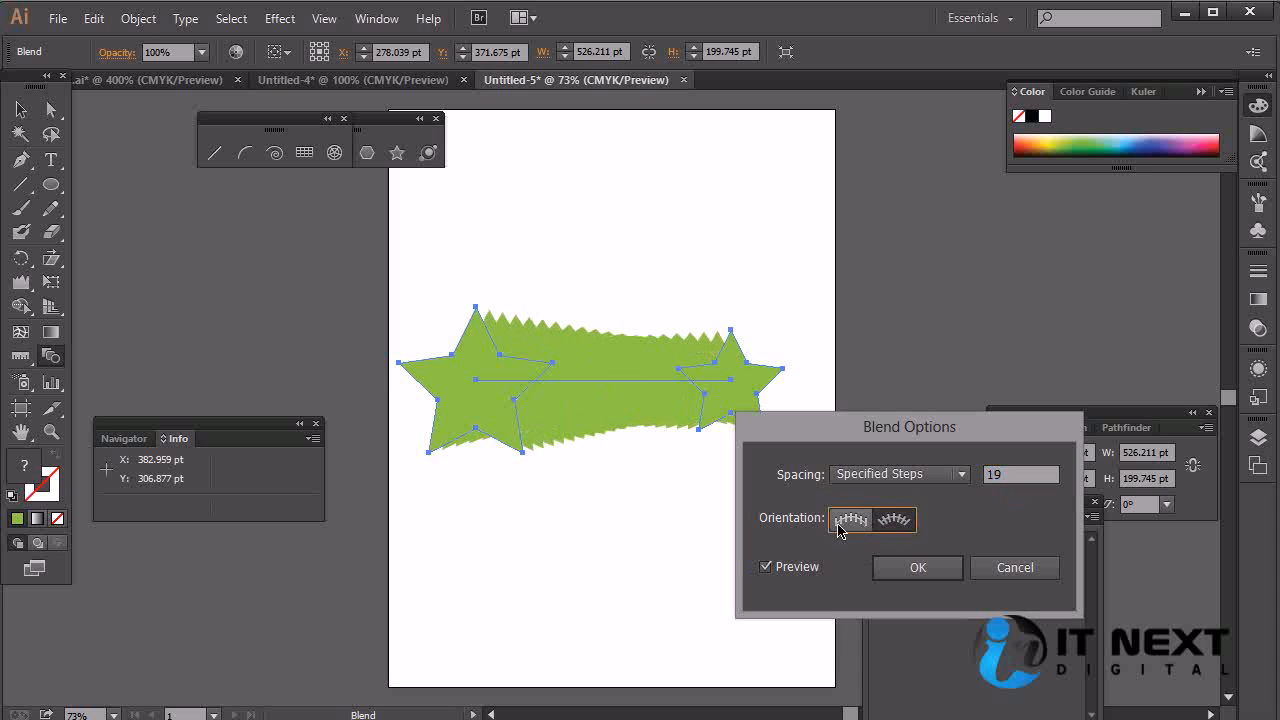
{"action": "left_click", "coordinate": [862, 523]}
Step: Set the star blend's spacing to a specified distance of 24 pt and apply the options
{"action": "left_click", "coordinate": [911, 476]}
{"action": "left_click", "coordinate": [943, 540]}
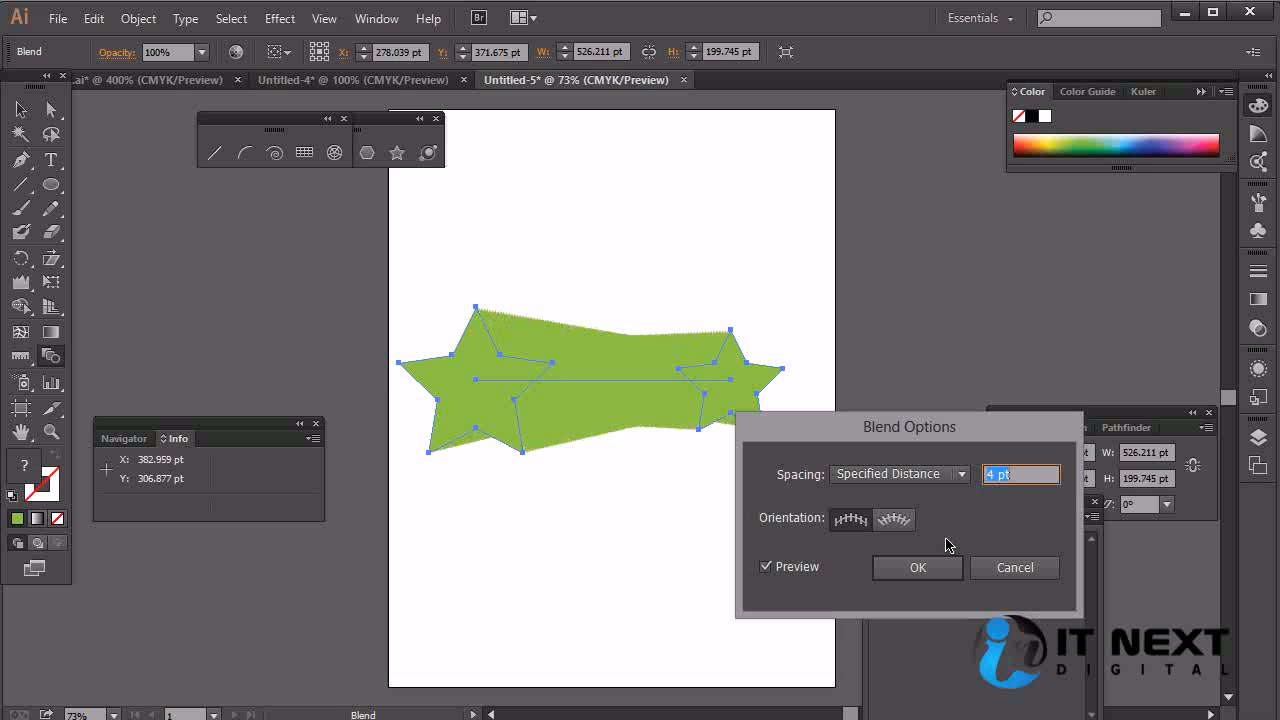
{"action": "key", "text": "Up"}
{"action": "key", "text": "Up"}
{"action": "key", "text": "Up"}
{"action": "key", "text": "Up"}
{"action": "key", "text": "Up"}
{"action": "key", "text": "Up"}
{"action": "key", "text": "Up"}
{"action": "key", "text": "Up"}
{"action": "key", "text": "Up"}
{"action": "key", "text": "Up"}
{"action": "key", "text": "Up"}
{"action": "key", "text": "Up"}
{"action": "key", "text": "Up"}
{"action": "key", "text": "Up"}
{"action": "key", "text": "Up"}
{"action": "key", "text": "Up"}
{"action": "key", "text": "Up"}
{"action": "key", "text": "Up"}
{"action": "key", "text": "Up"}
{"action": "key", "text": "Up"}
{"action": "key", "text": "Down"}
{"action": "key", "text": "Down"}
{"action": "key", "text": "Down"}
{"action": "key", "text": "Down"}
{"action": "key", "text": "Down"}
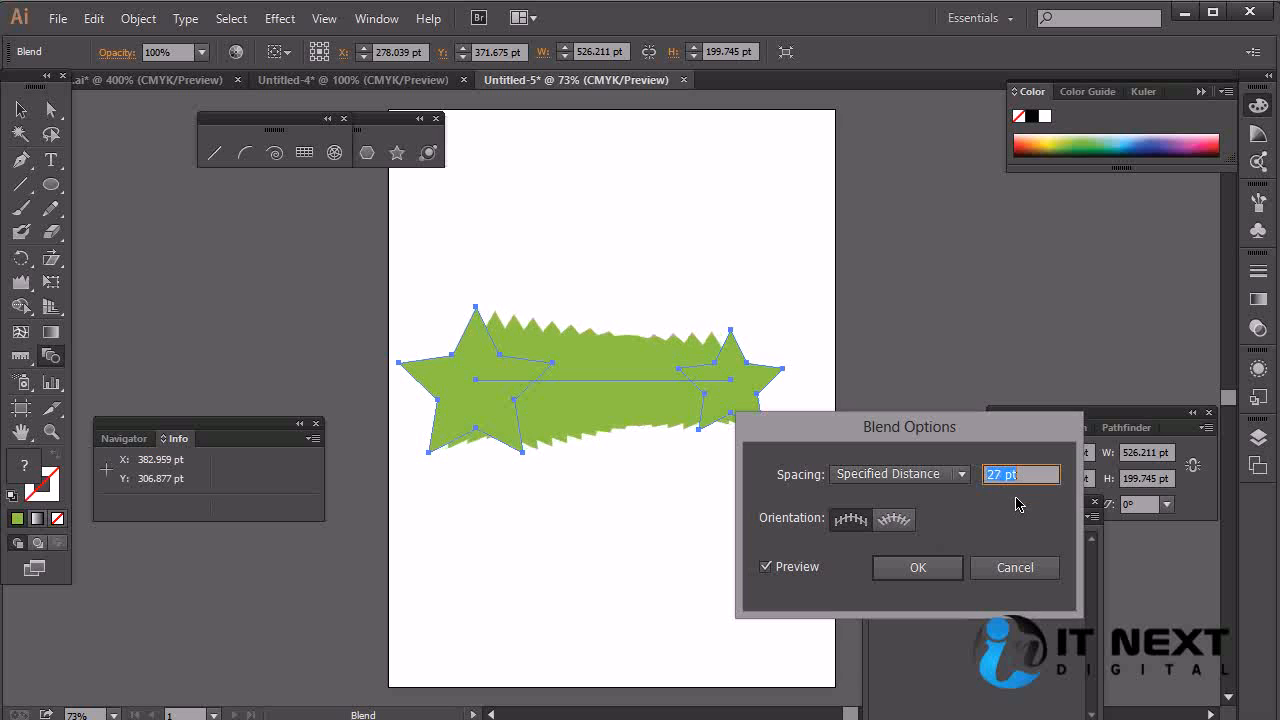
{"action": "left_click", "coordinate": [950, 570]}
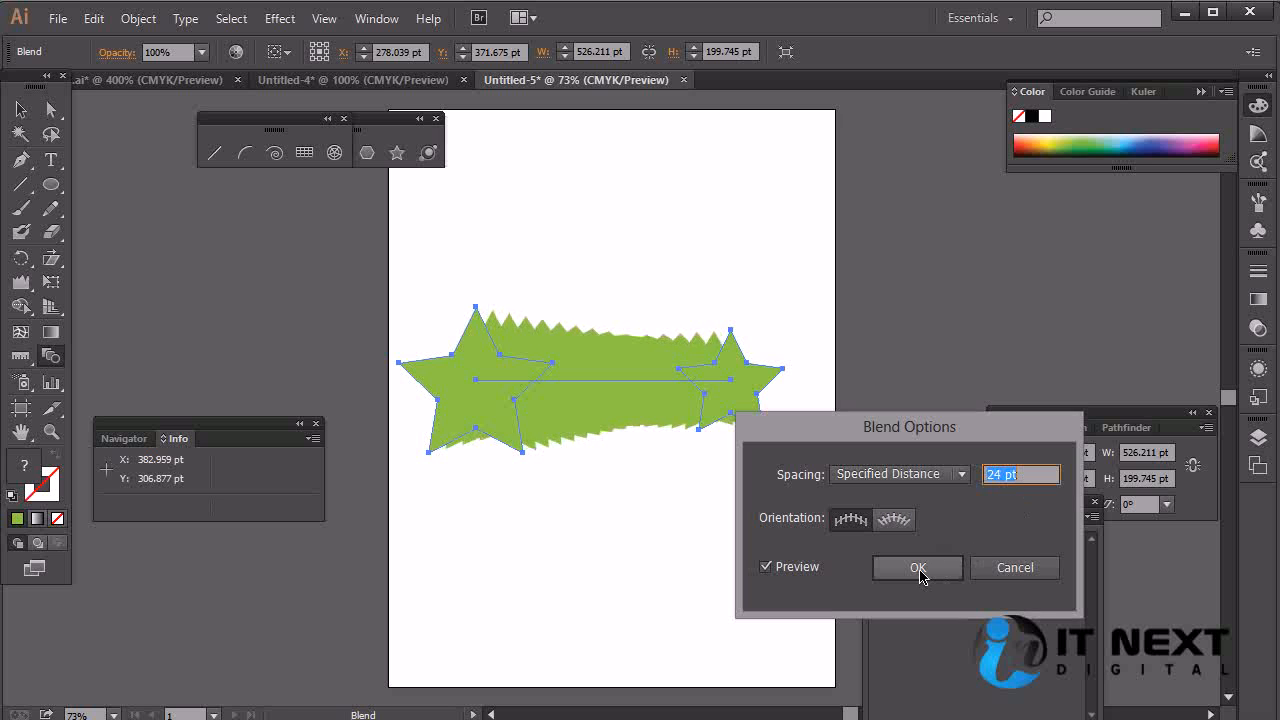
Step: Select only the small star inside the blend and fill it with CMYK Cyan
{"action": "left_click", "coordinate": [51, 109]}
{"action": "left_click", "coordinate": [593, 216]}
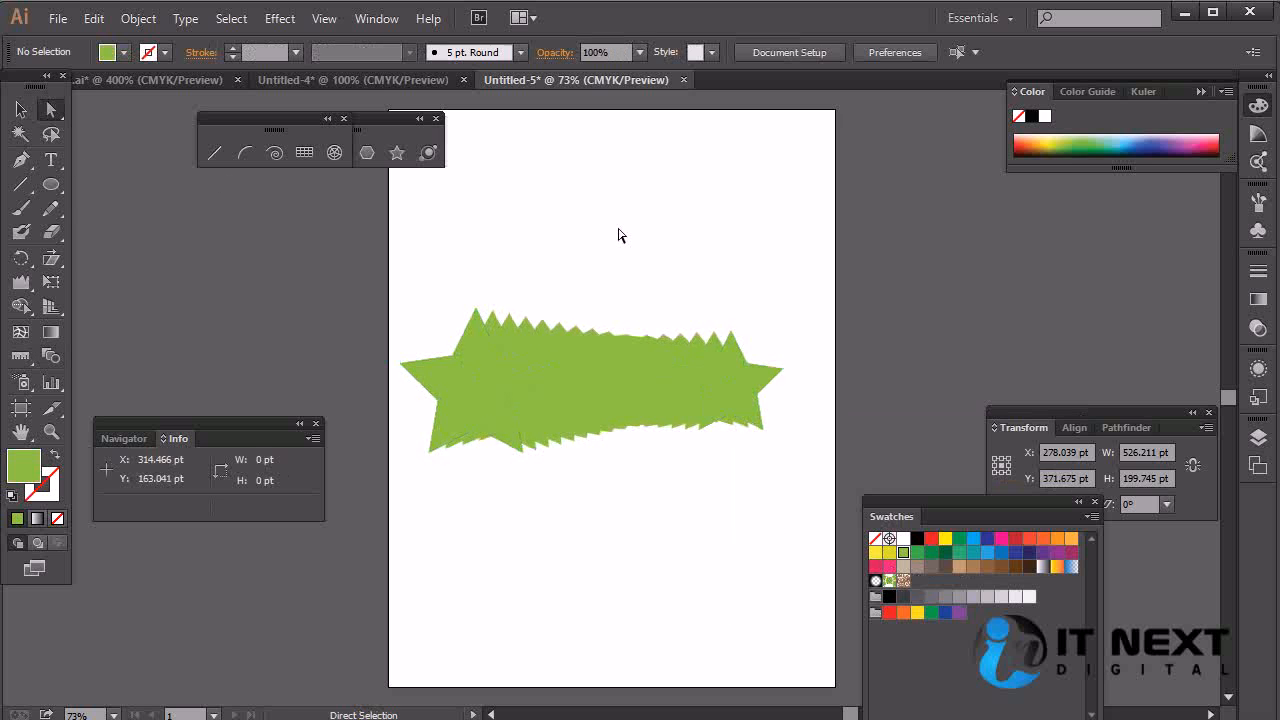
{"action": "left_click", "coordinate": [730, 380]}
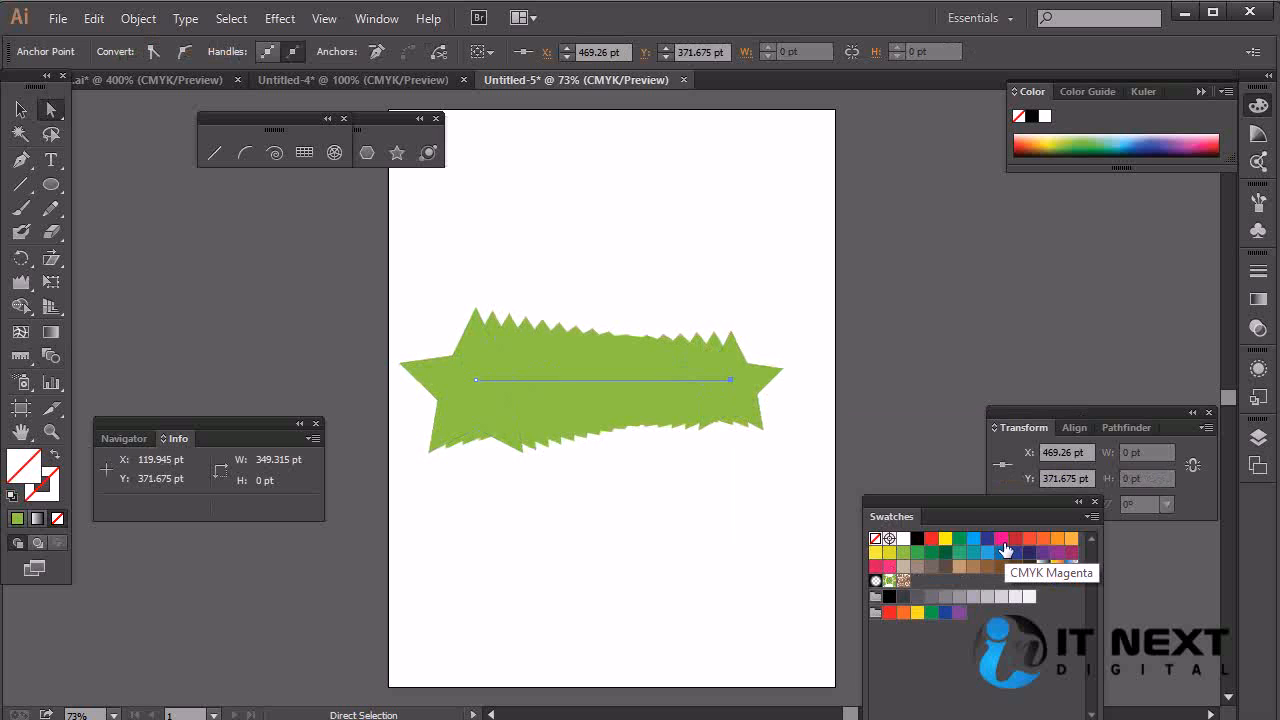
{"action": "left_click", "coordinate": [686, 458]}
{"action": "left_click", "coordinate": [737, 400]}
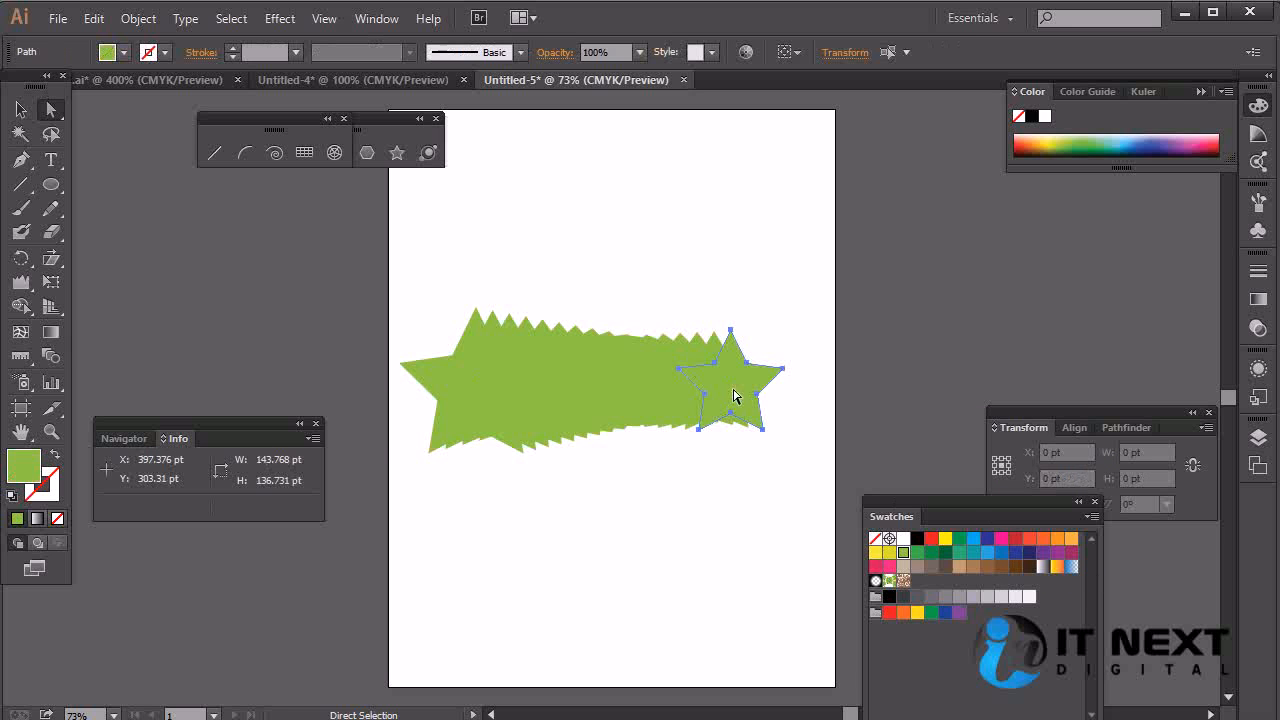
{"action": "left_click", "coordinate": [973, 539]}
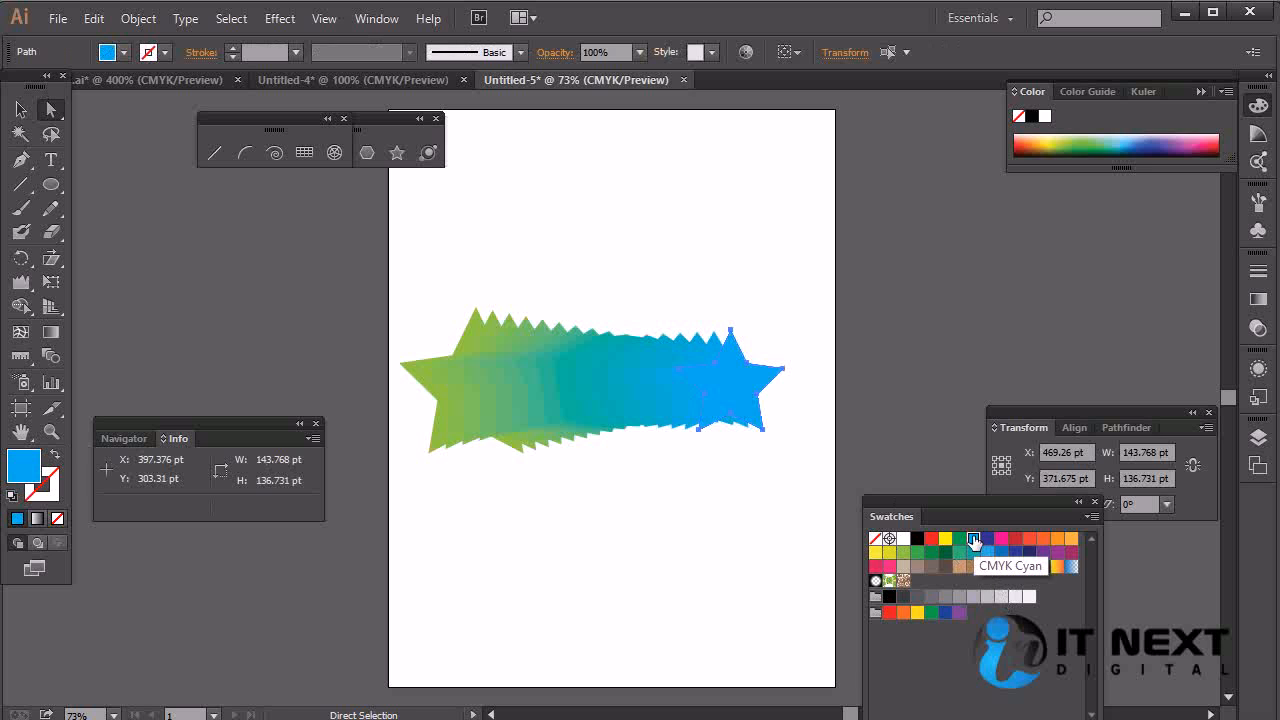
Step: Fill the large star inside the blend with the light orange swatch and deselect everything
{"action": "left_click", "coordinate": [463, 374]}
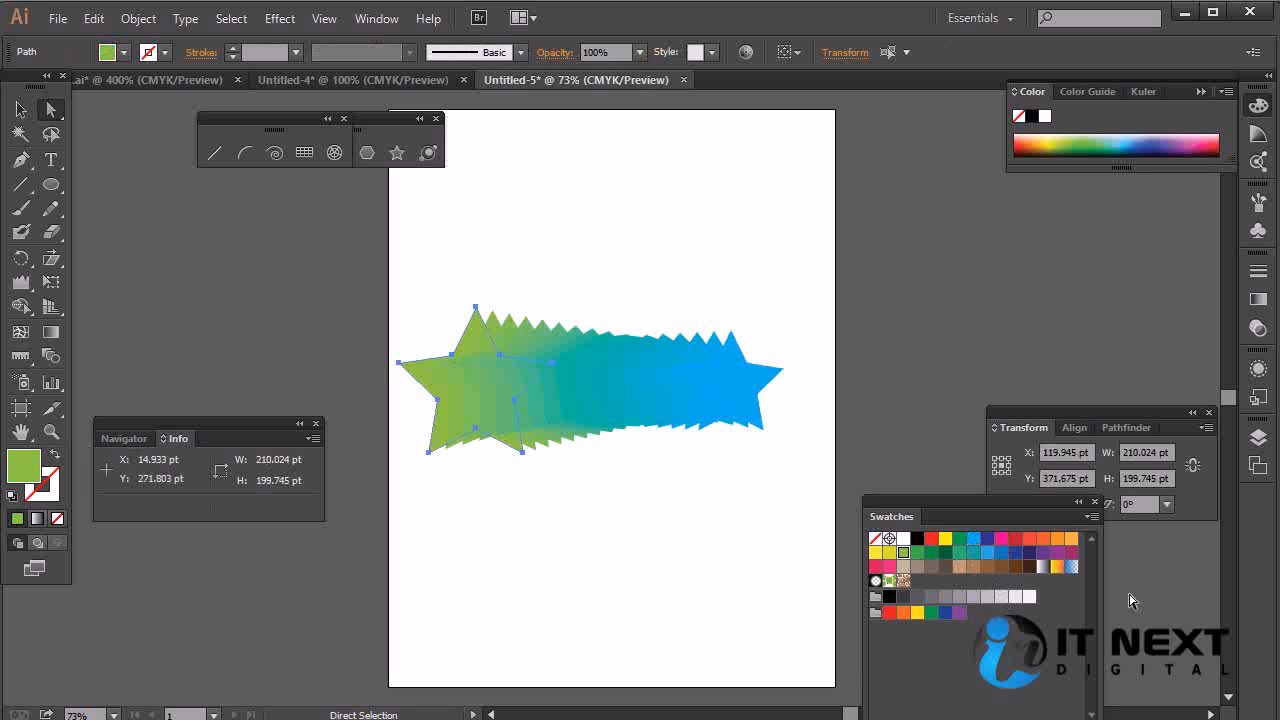
{"action": "left_click", "coordinate": [1071, 539]}
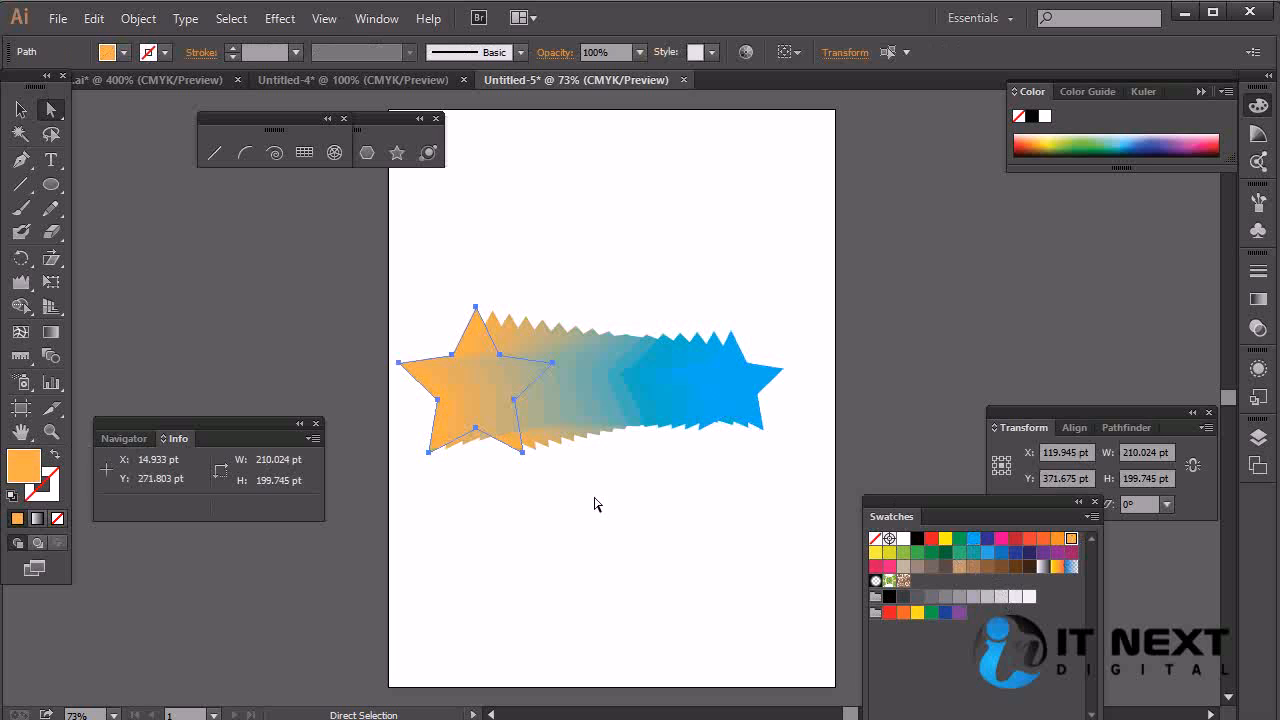
{"action": "left_click", "coordinate": [20, 110]}
{"action": "left_click", "coordinate": [761, 292]}
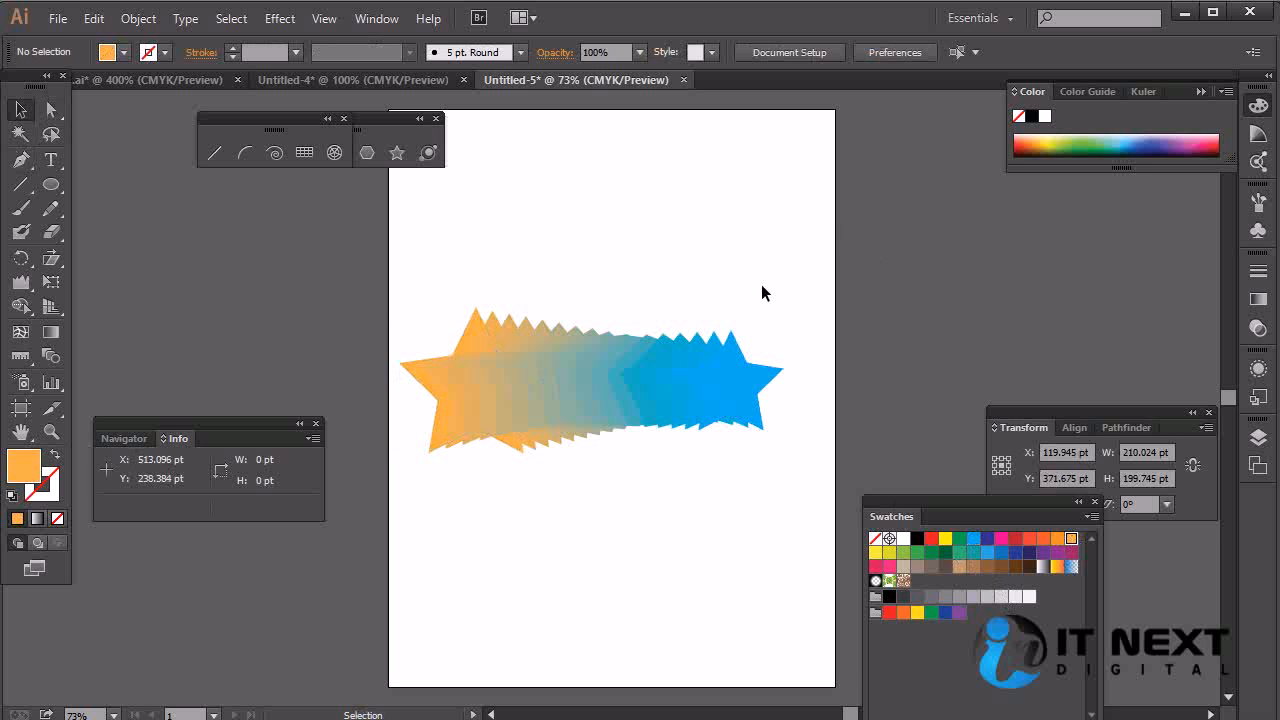